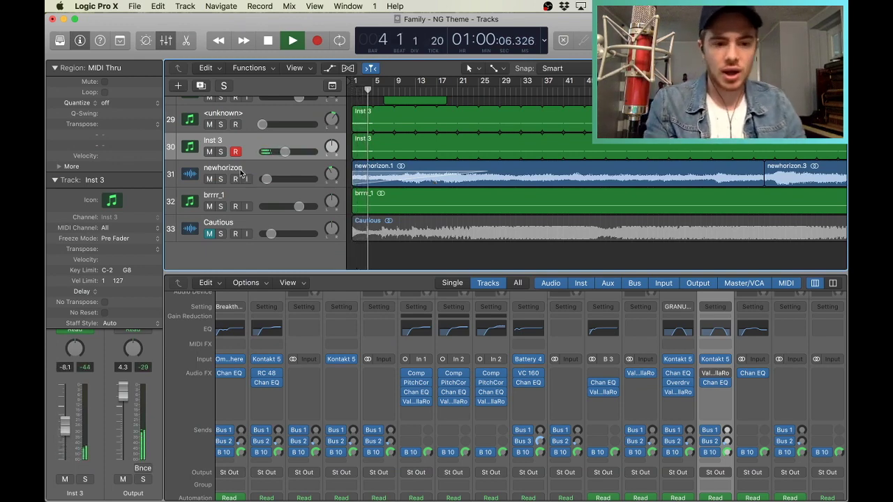
- Solo the Inst 3 track using the S key
key("s")
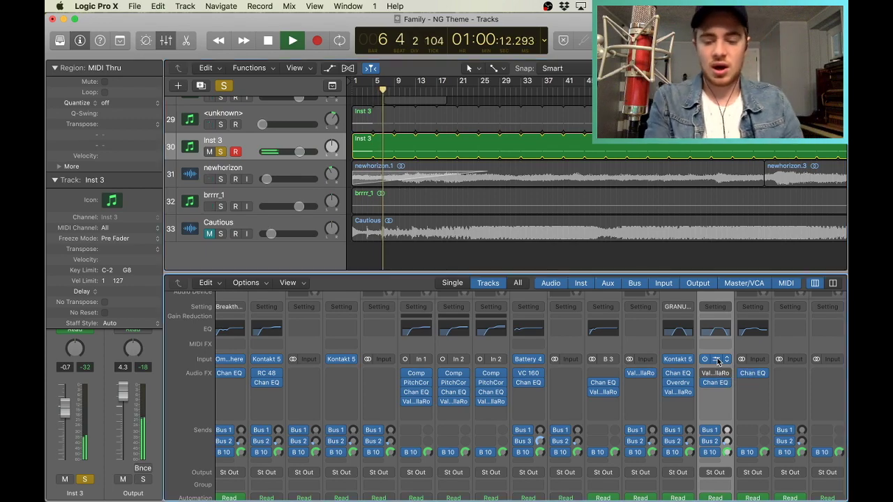
- Bring up Inst 3's Kontakt 5 Granulate instrument and nudge its window slightly lower
left_click(717, 361)
left_click_drag(414, 106, 432, 118)
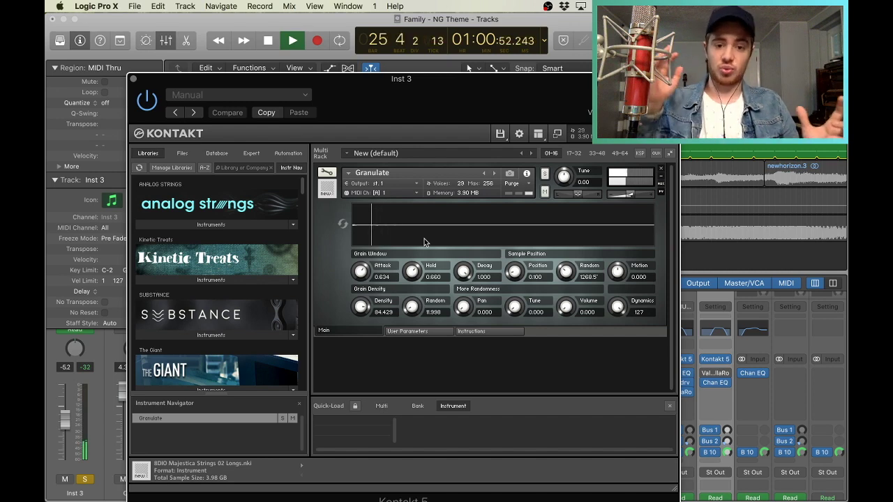
- Close Inst 3's Kontakt window and review track 29's Kontakt Granulate instrument
left_click(134, 79)
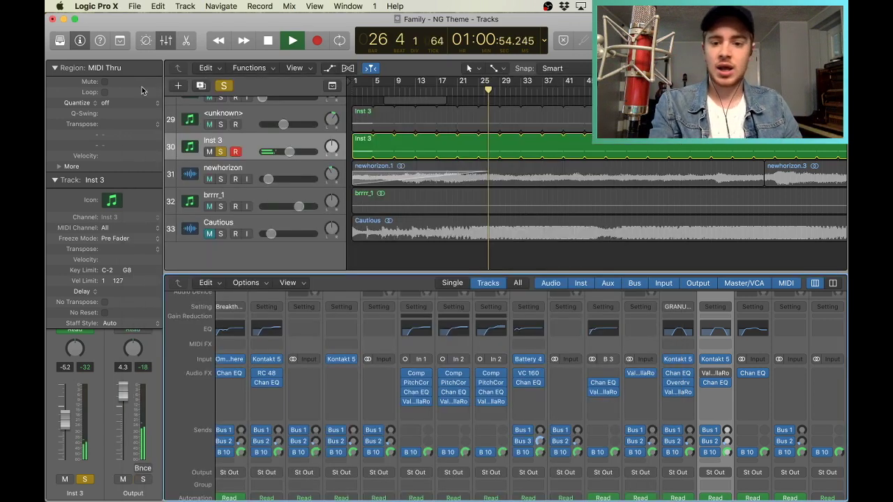
left_click(196, 130)
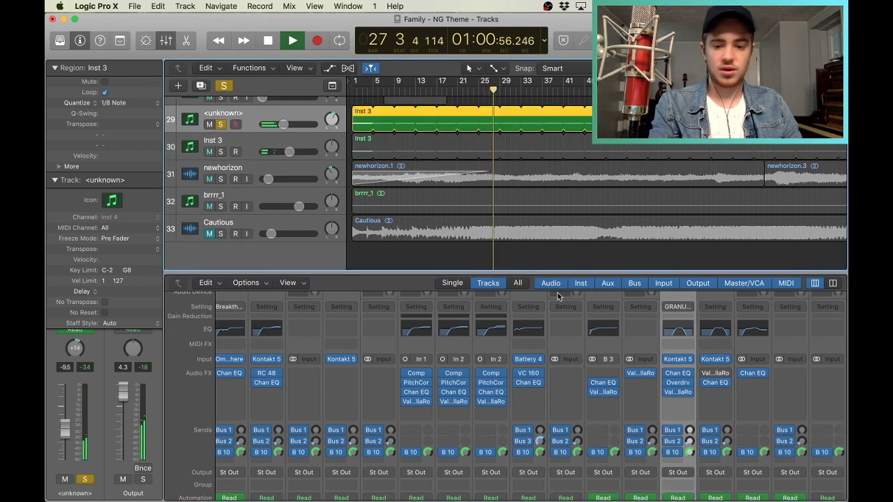
left_click(680, 359)
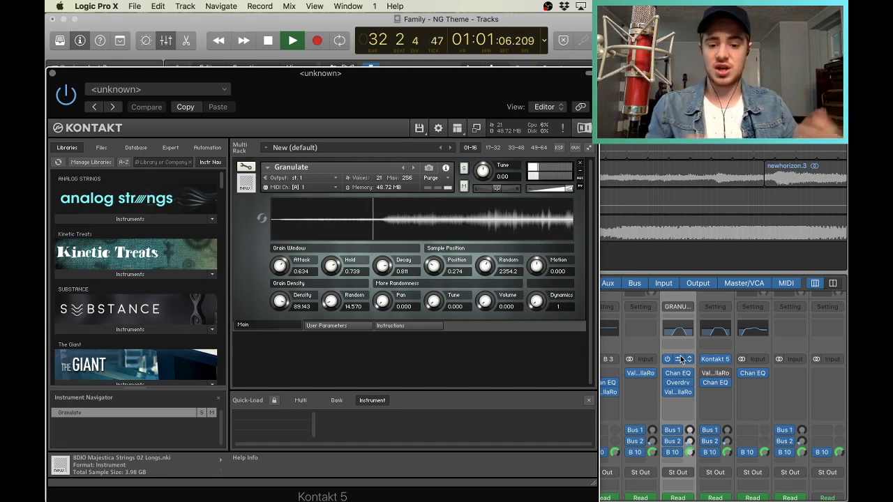
left_click(53, 74)
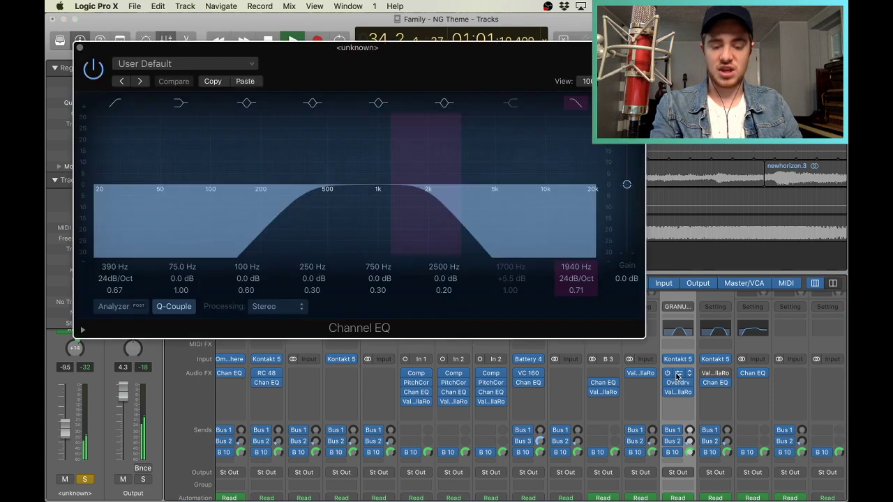
- Review track 29's Channel EQ, then move the solo from track 29 to brrrr_1
left_click(675, 376)
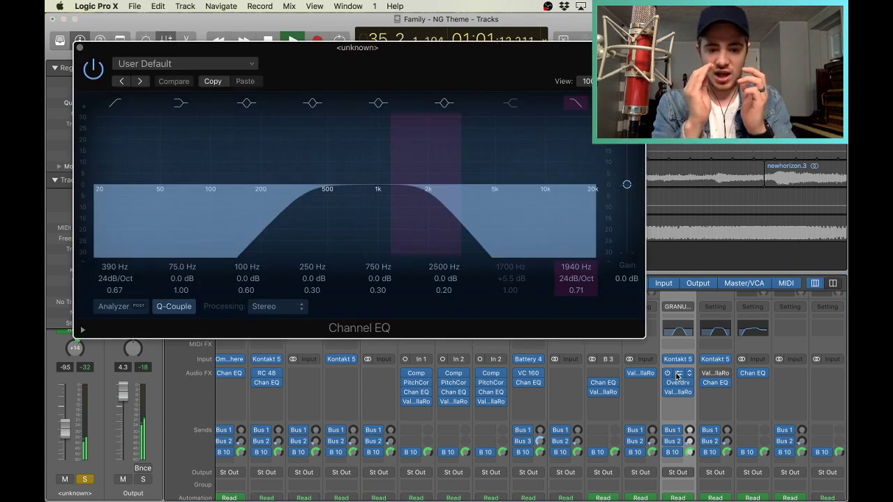
left_click(79, 48)
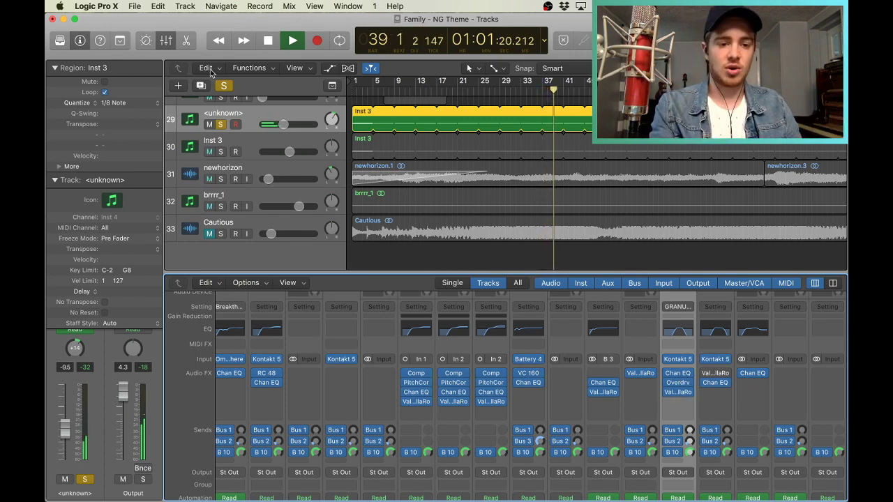
left_click(220, 124)
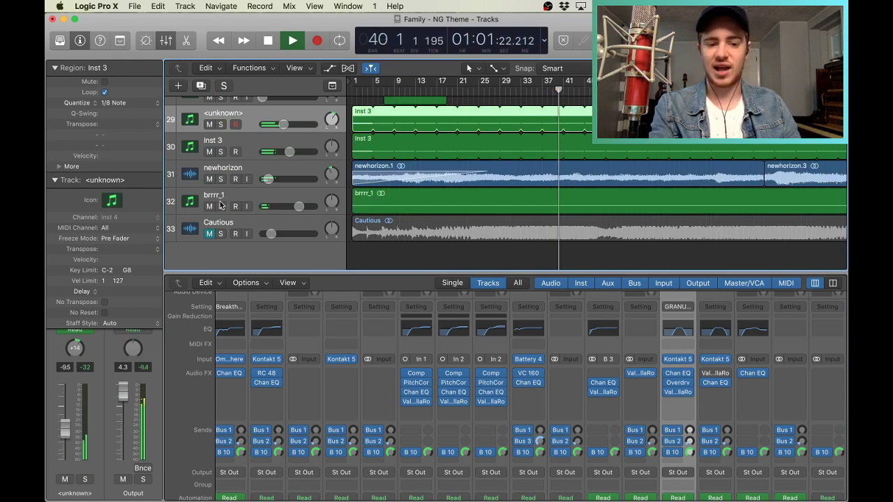
left_click(220, 206)
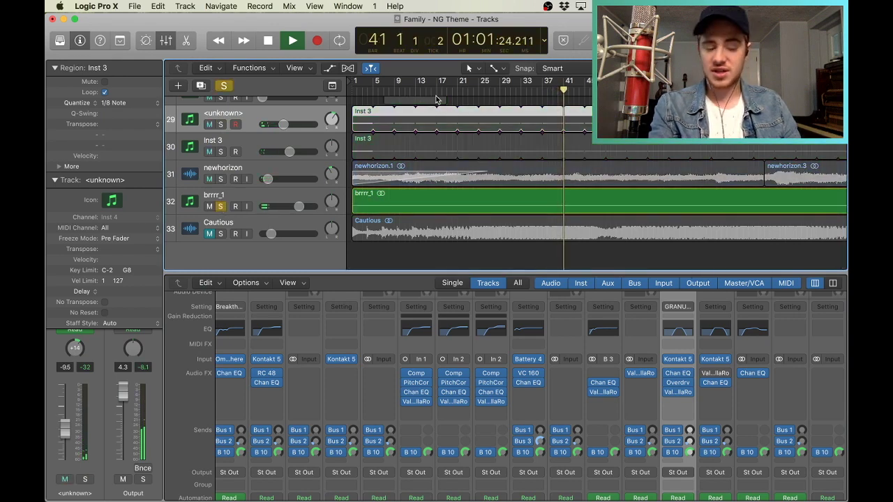
left_click(185, 203)
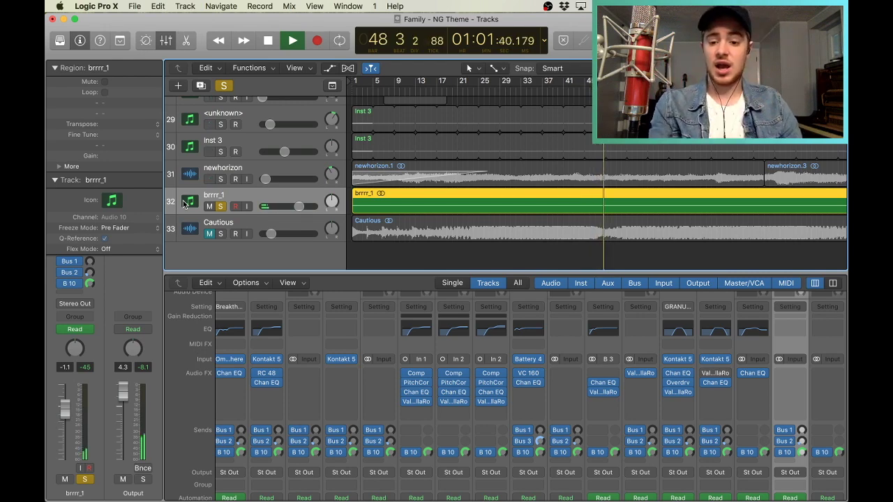
left_click(221, 206)
- Solo the newhorizon track, move the playhead back to around bar 26, then stop playback
left_click(200, 179)
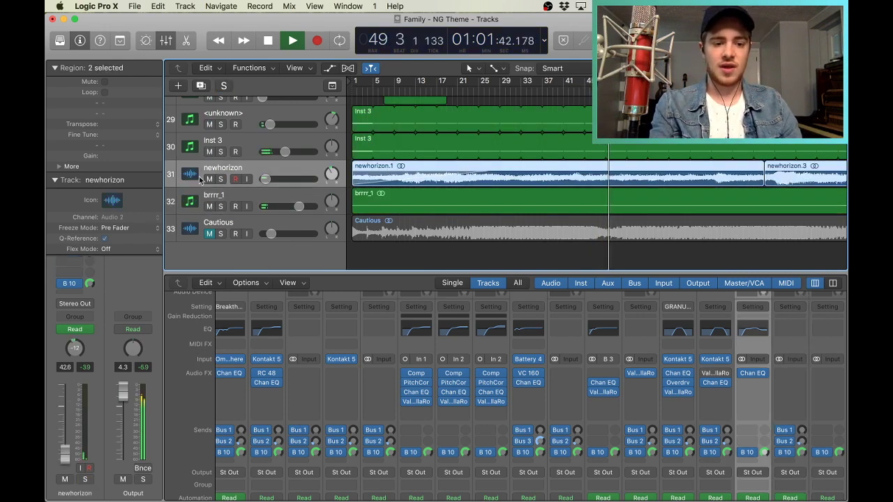
left_click(220, 179)
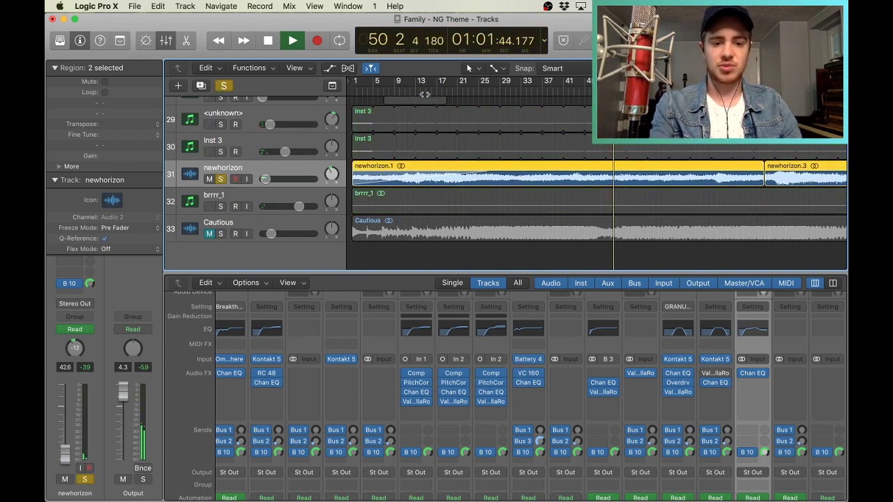
left_click_drag(424, 94, 497, 91)
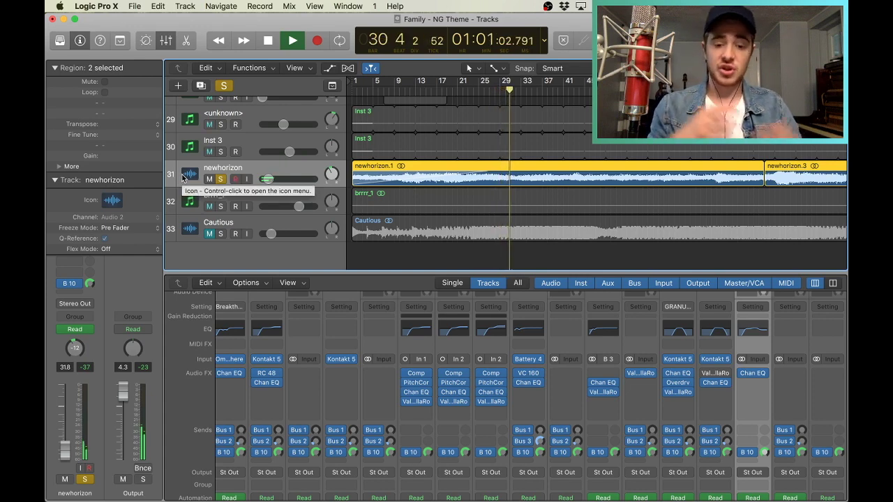
key("space")
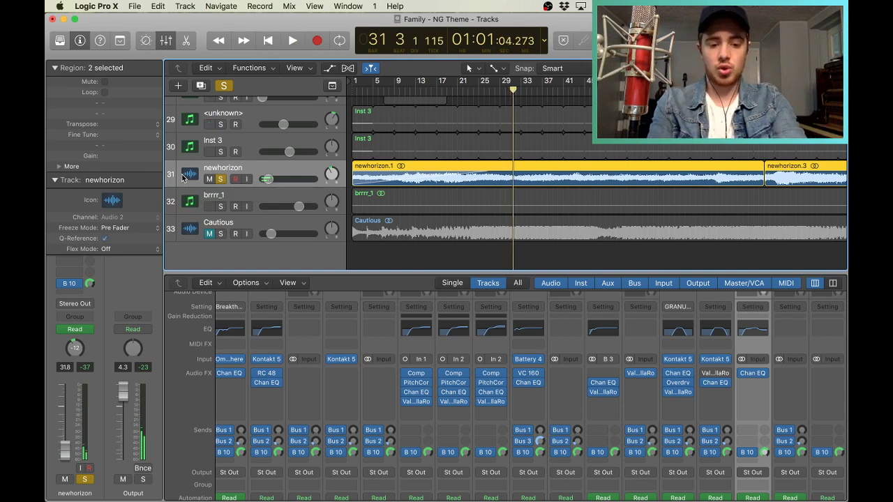
- Launch Paulstretch from Spotlight by searching 'paulstretch'
key("super+space")
type("paulstretch")
key("Return")
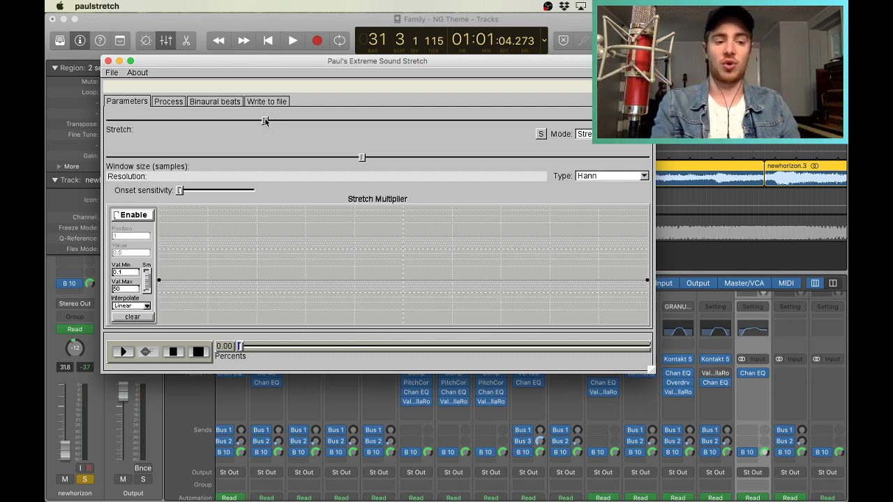
- Close the Paul's Extreme Sound Stretch window to return to Logic
left_click(108, 60)
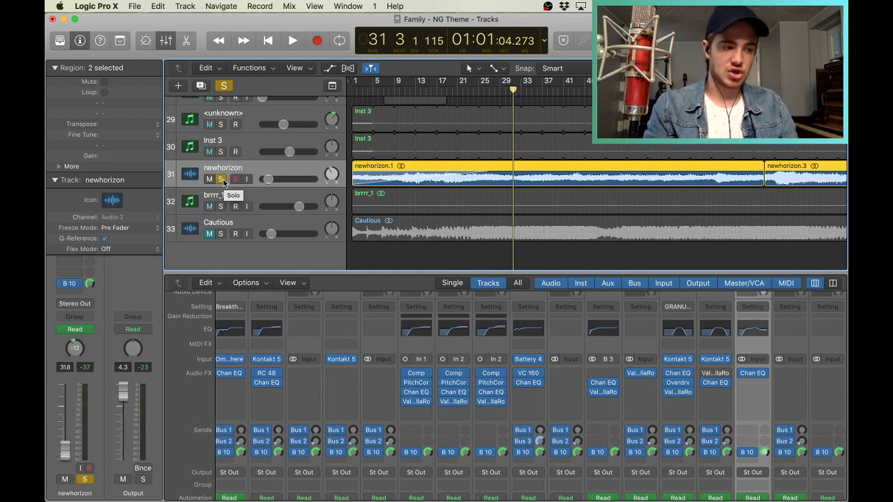
- Play the soloed newhorizon layer, jump ahead to about bar 79, then unsolo newhorizon
key("space")
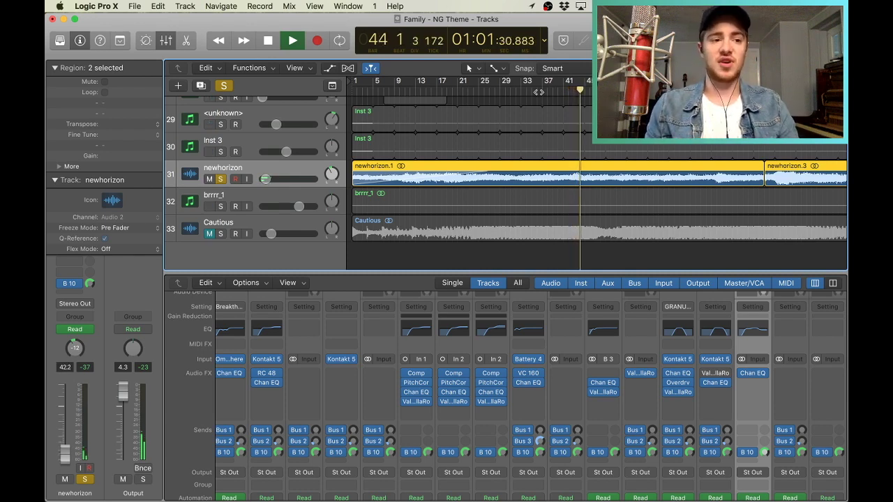
scroll(628, 155, "right", 2)
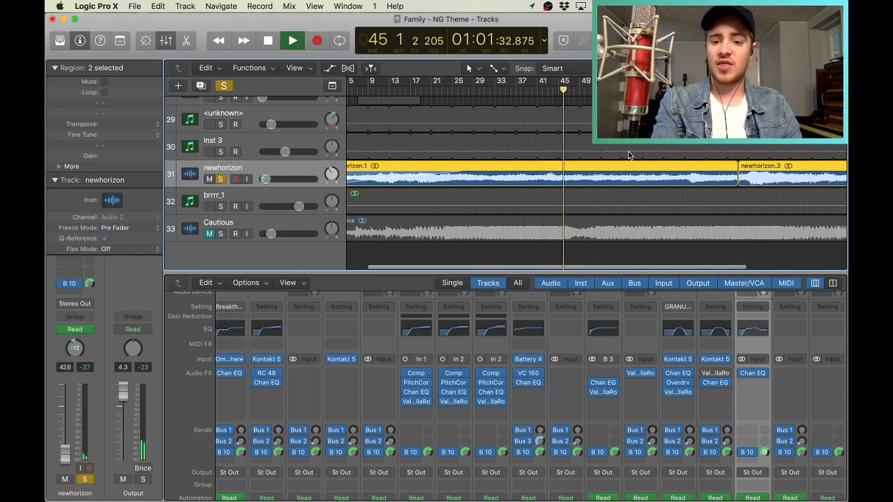
left_click(738, 80)
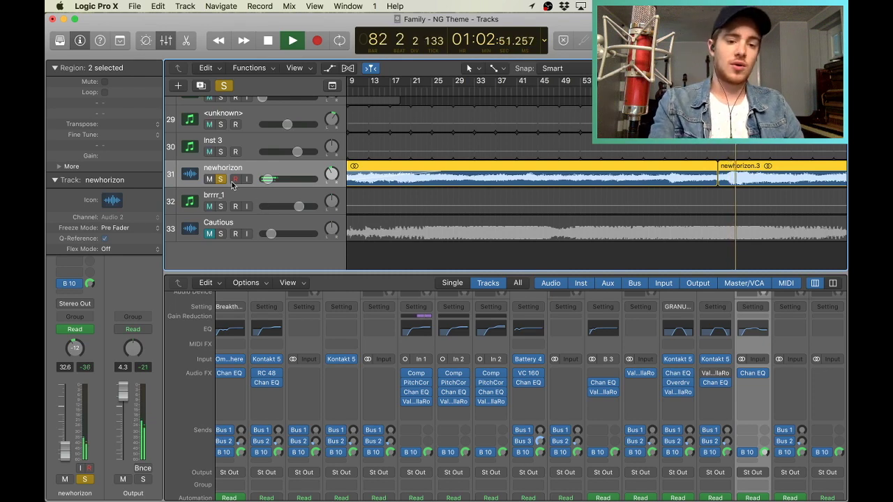
left_click(222, 180)
- Stop playback and restart the song from the beginning
key("space")
scroll(481, 195, "up", 10)
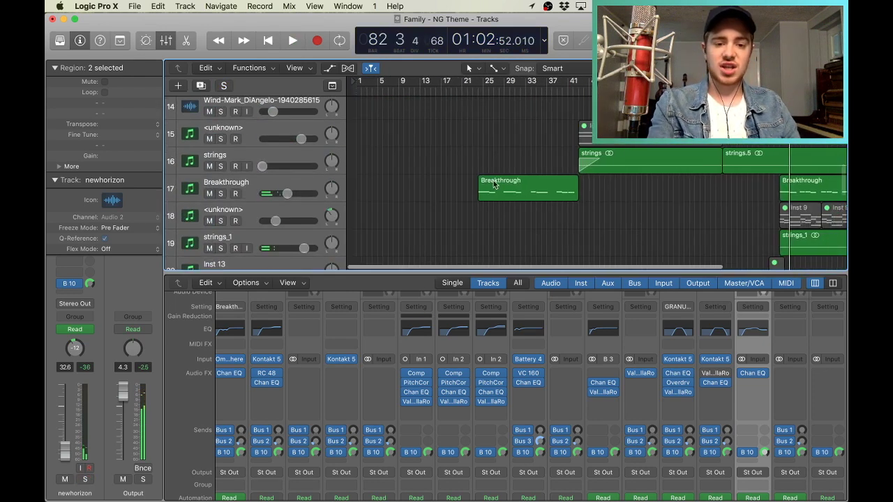
scroll(494, 185, "up", 10)
key("Return")
key("space")
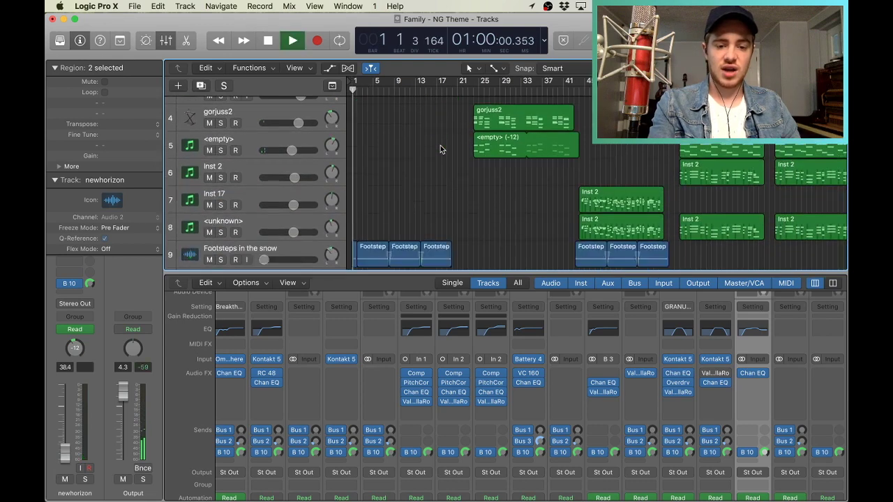
- Solo the Footsteps in the snow track, then stop playback
scroll(440, 145, "down", 3)
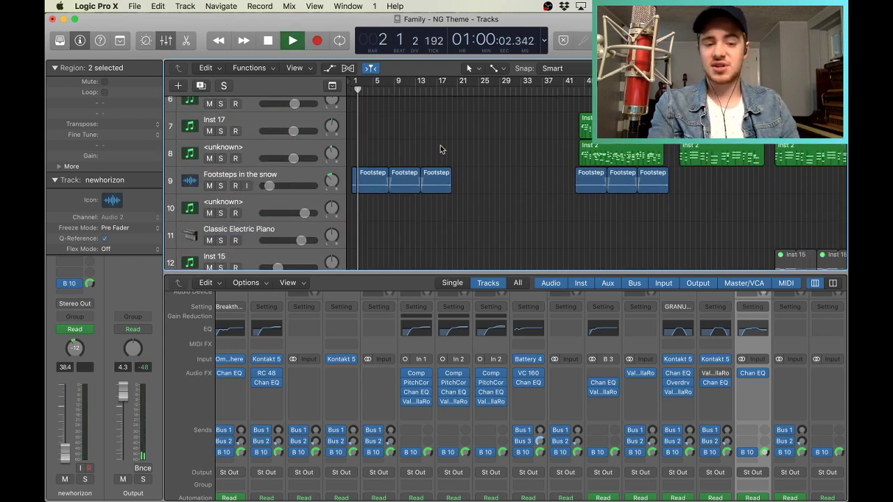
scroll(209, 174, "down", 1)
left_click(207, 173)
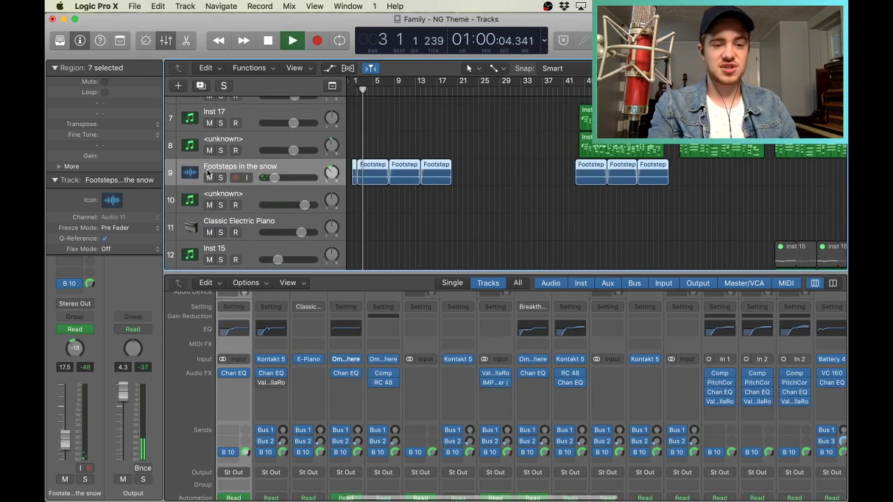
scroll(216, 176, "up", 1)
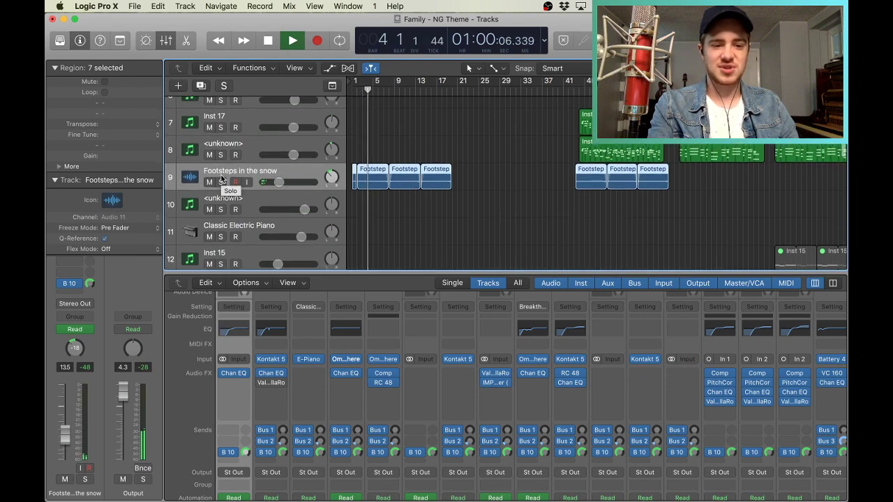
left_click(220, 181)
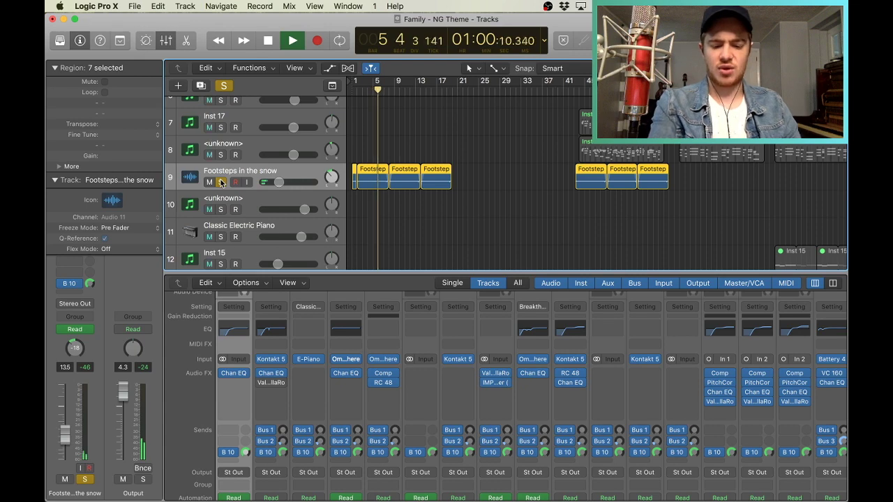
key("space")
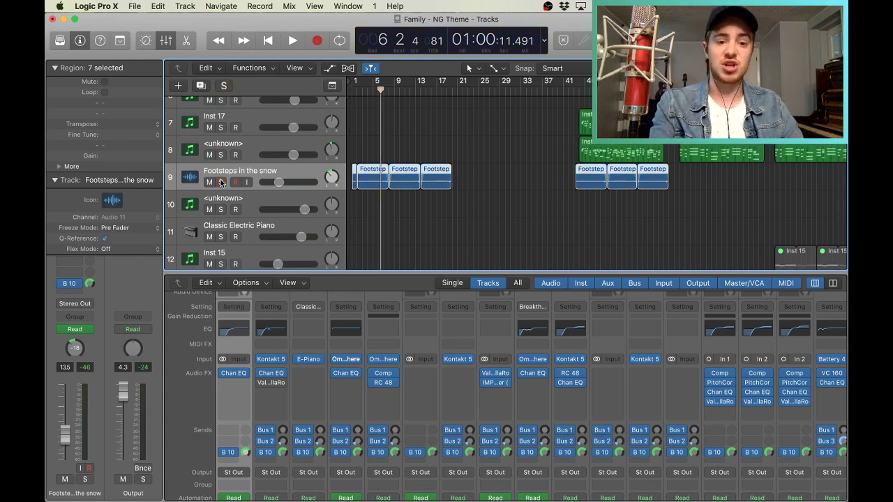
- Resume listening, take Footsteps in the snow out of solo, and start playback again
key("space")
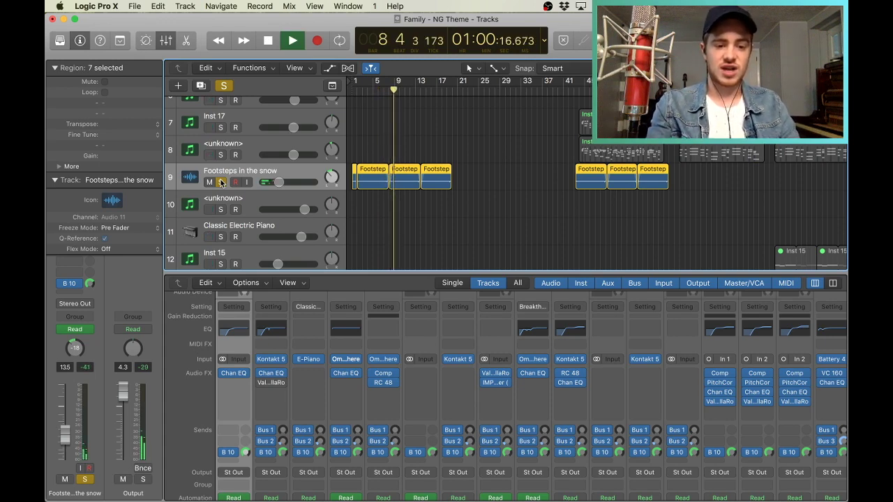
left_click(220, 182)
key("space")
scroll(400, 235, "down", 15)
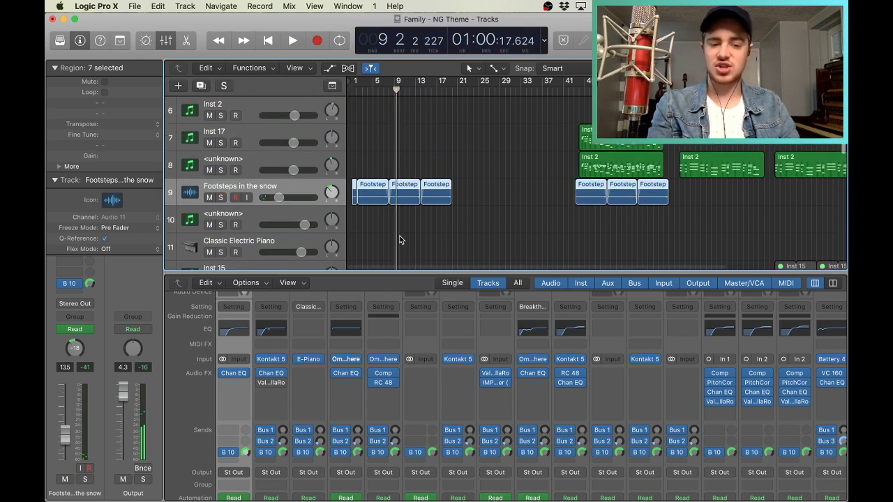
scroll(400, 235, "up", 3)
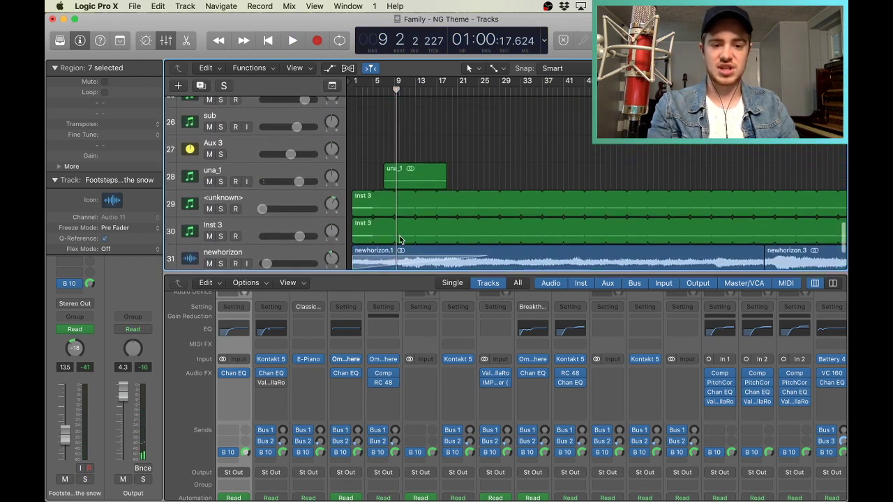
key("space")
- Select una_1, lower the listening volume, inspect its ValhallaRoom reverb, then select Inst 16
left_click(189, 148)
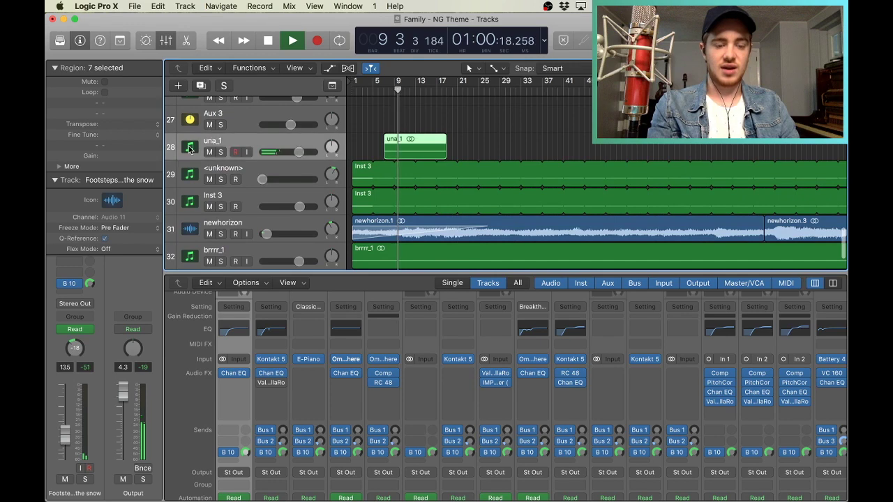
key("XF86AudioLowerVolume")
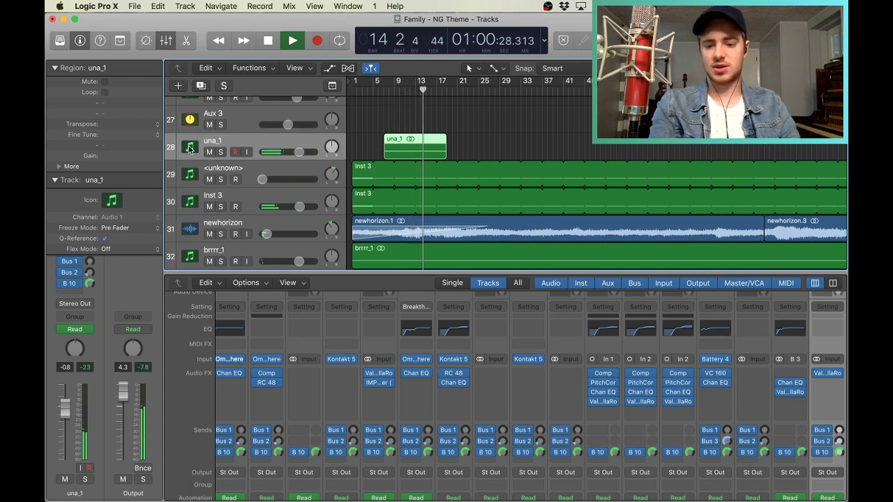
left_click(824, 374)
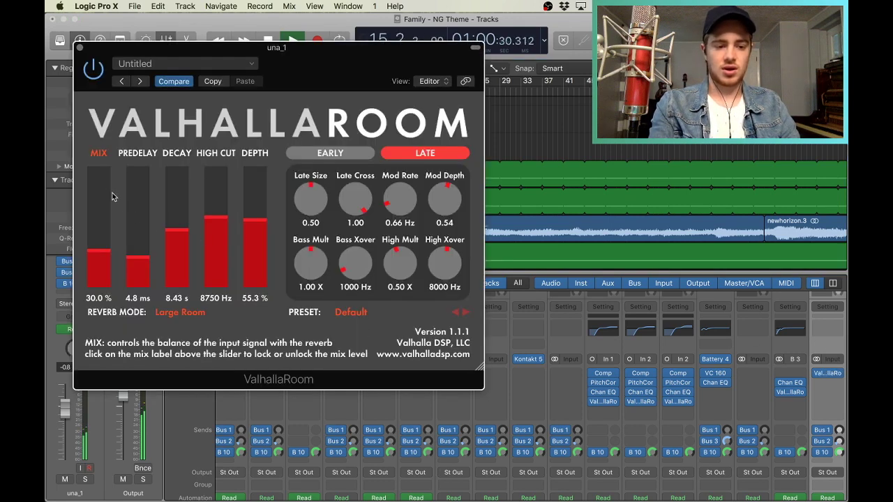
left_click(79, 48)
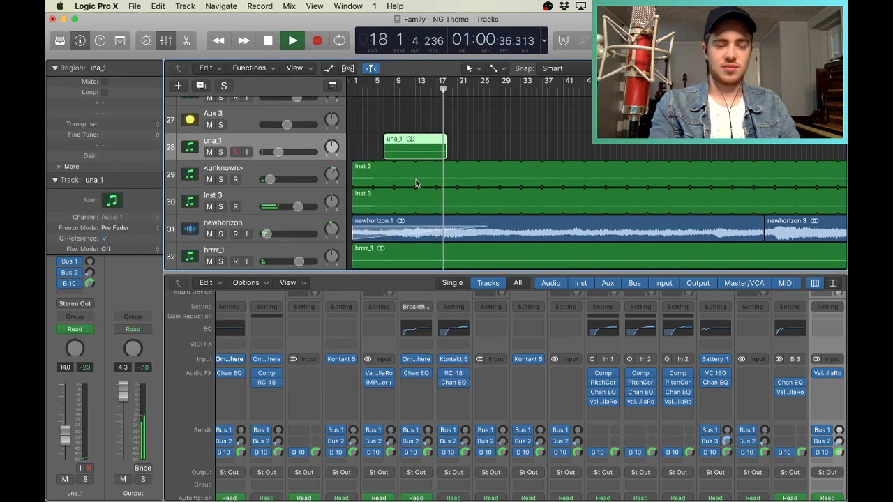
scroll(433, 181, "up", 10)
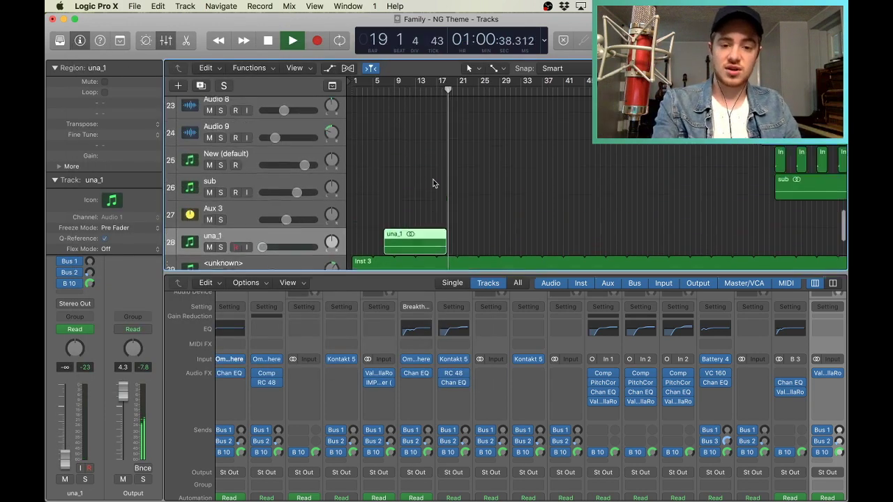
left_click(210, 136)
- Toggle Inst 16's solo off and look over its Omnisphere instrument
left_click(222, 143)
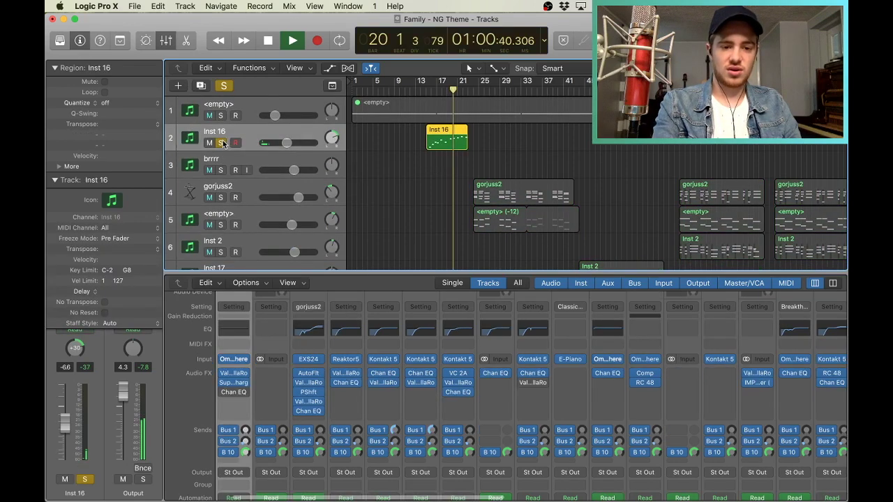
left_click(222, 143)
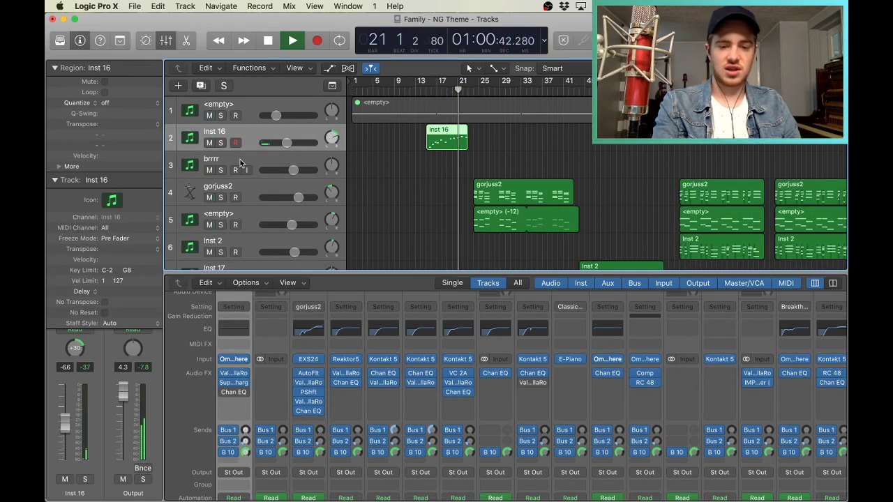
left_click(233, 359)
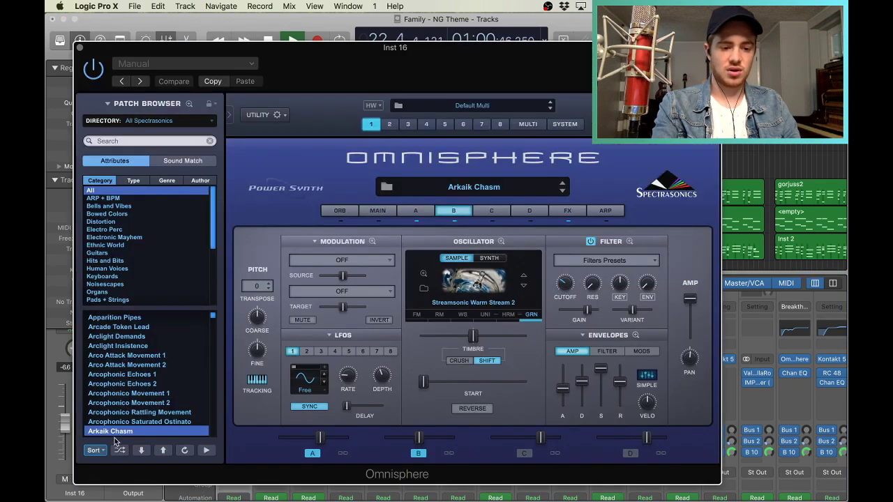
left_click(79, 47)
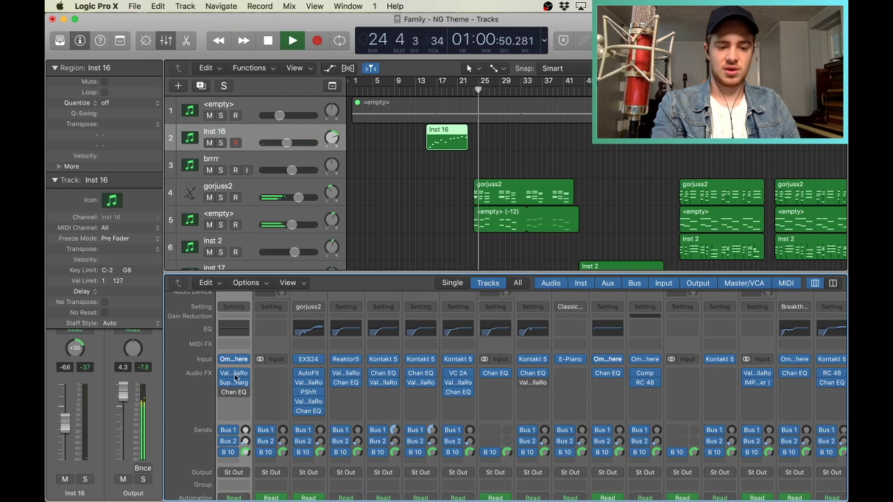
- Close Inst 16's Supercharger GT window, restart playback, and solo gorjuss2
key("space")
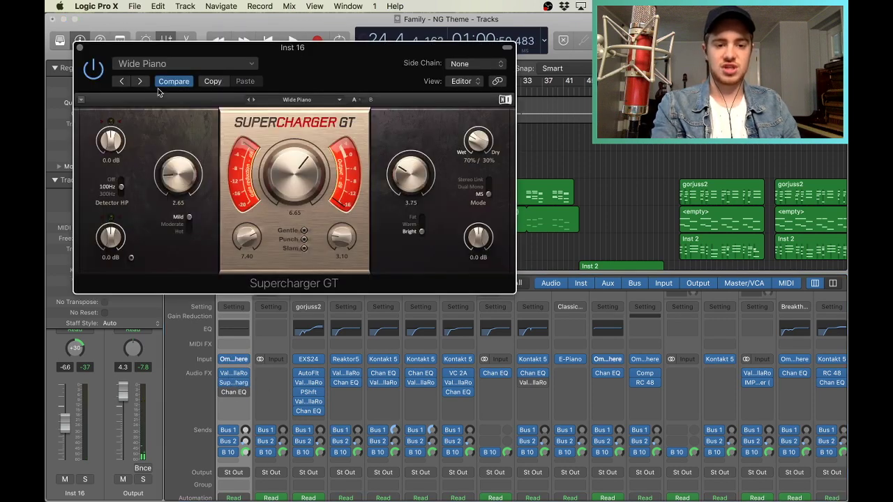
left_click(80, 48)
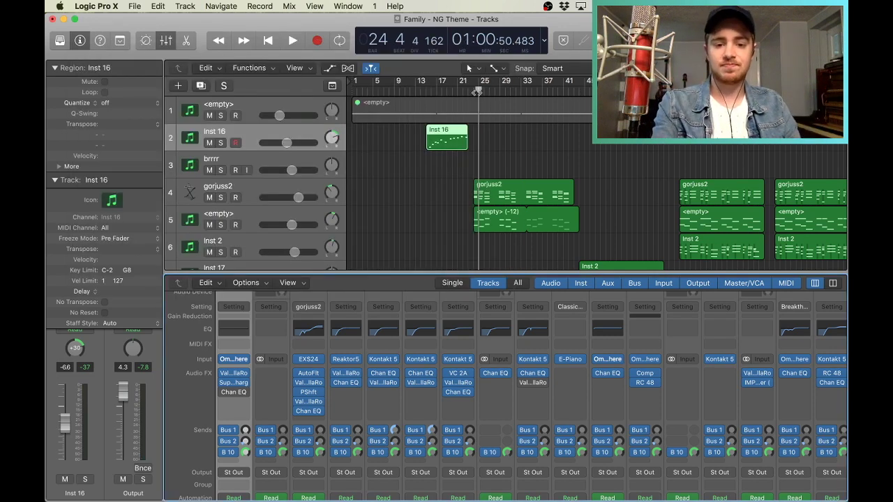
key("space")
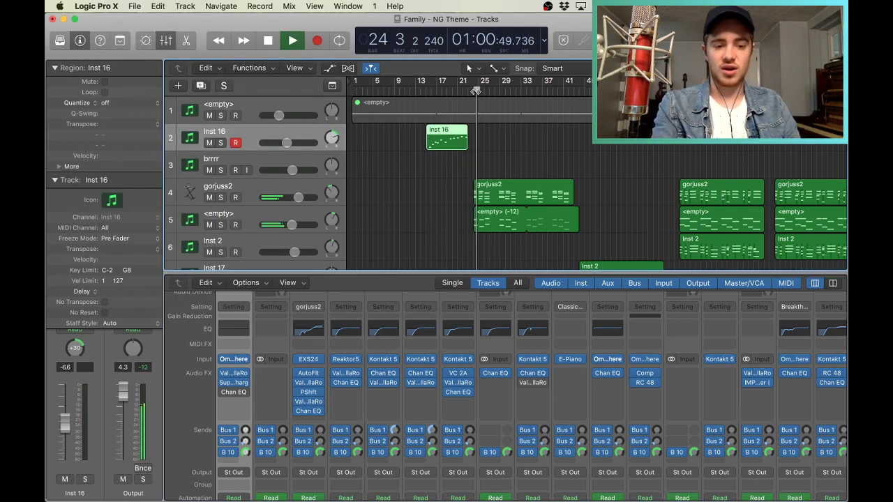
left_click(193, 190)
left_click(220, 198)
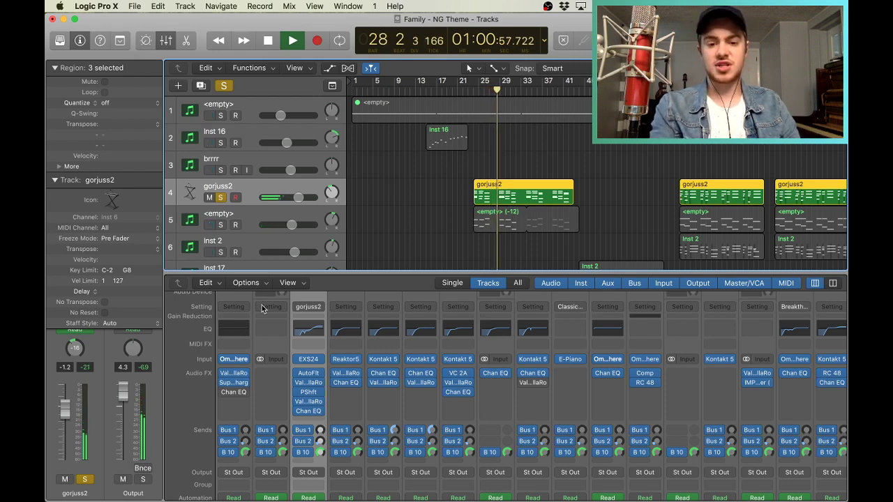
- Review gorjuss2's EXS24 instrument, AutoFilter and first ValhallaRoom reverb
left_click(307, 361)
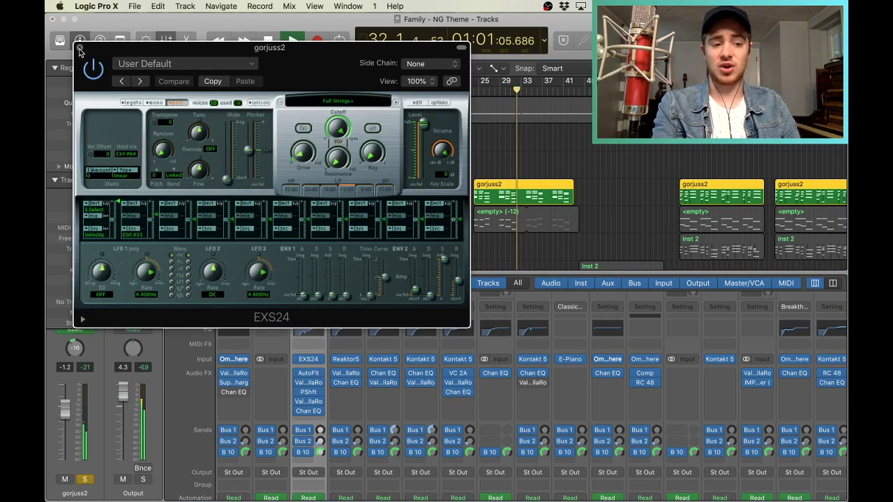
left_click(79, 49)
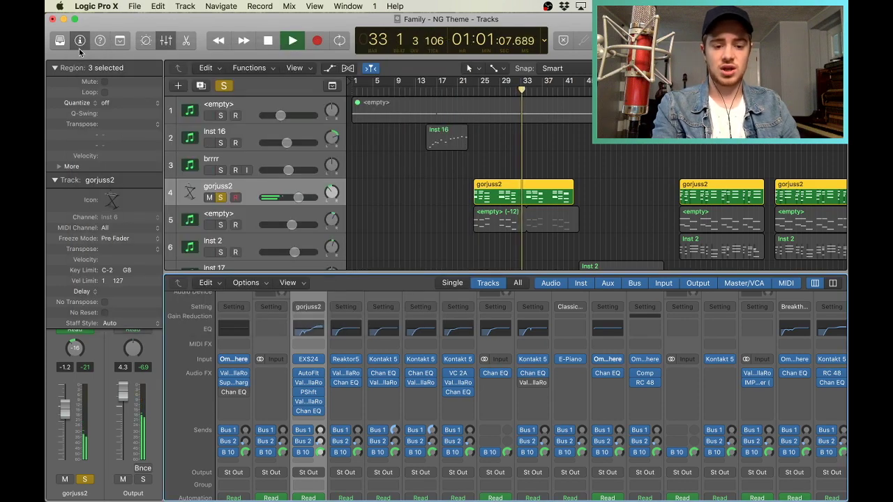
left_click(307, 374)
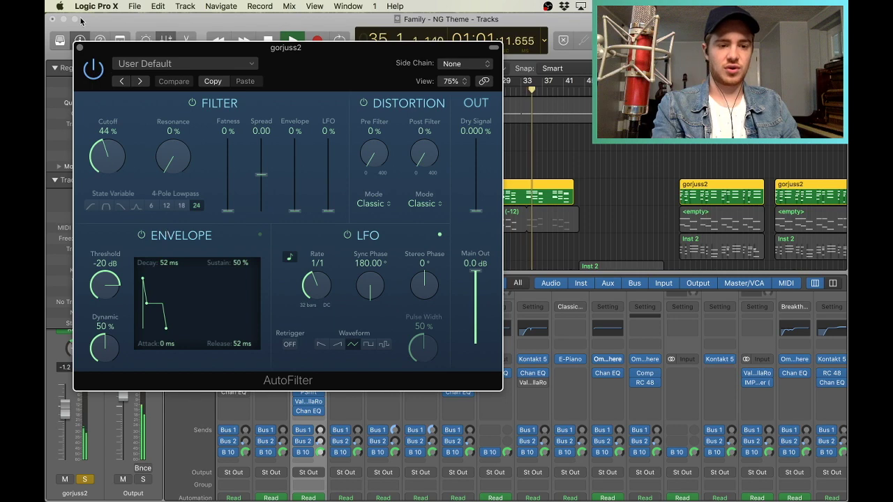
left_click(78, 49)
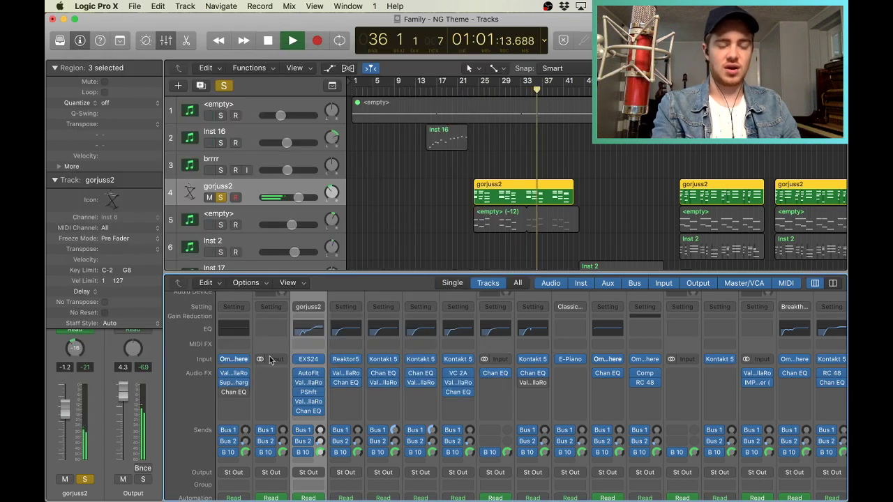
mouse_move(308, 385)
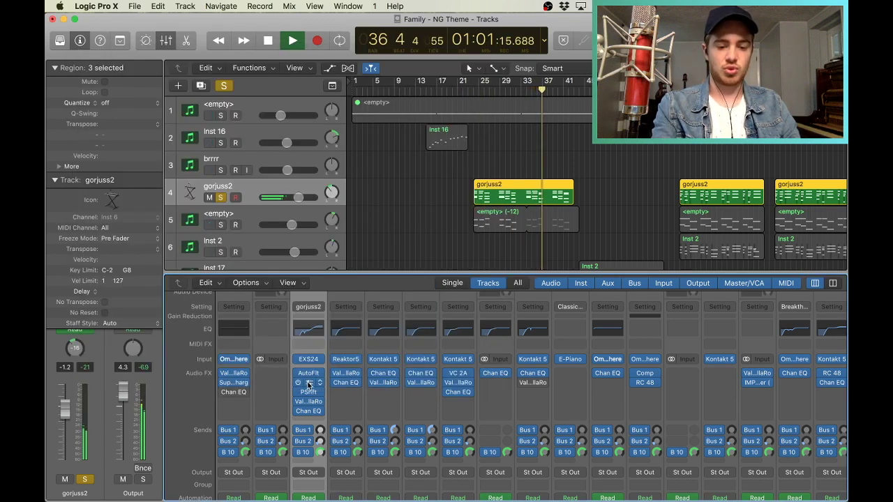
left_click(307, 383)
left_click(78, 50)
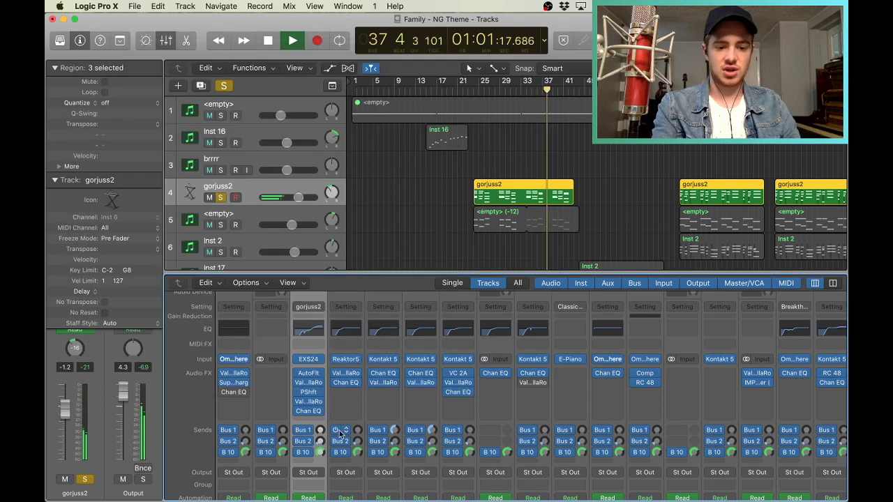
- Review gorjuss2's Pitch Shifter, second ValhallaRoom reverb and Channel EQ
left_click(307, 392)
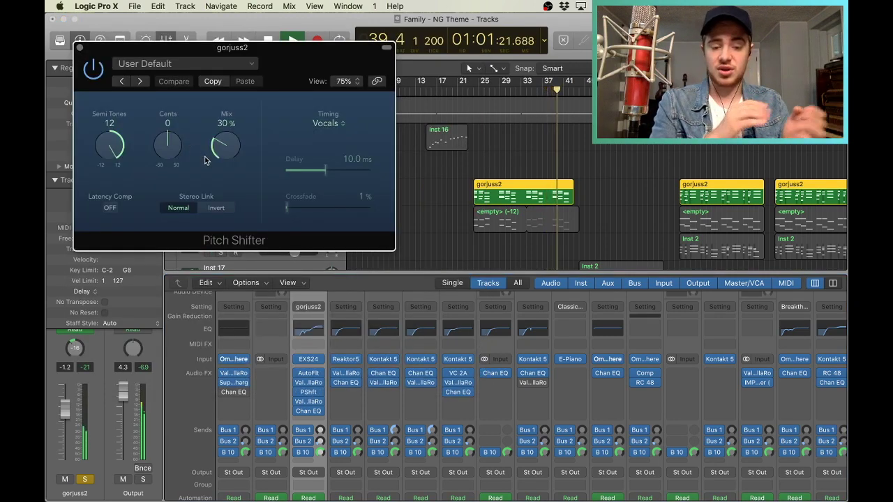
left_click(79, 47)
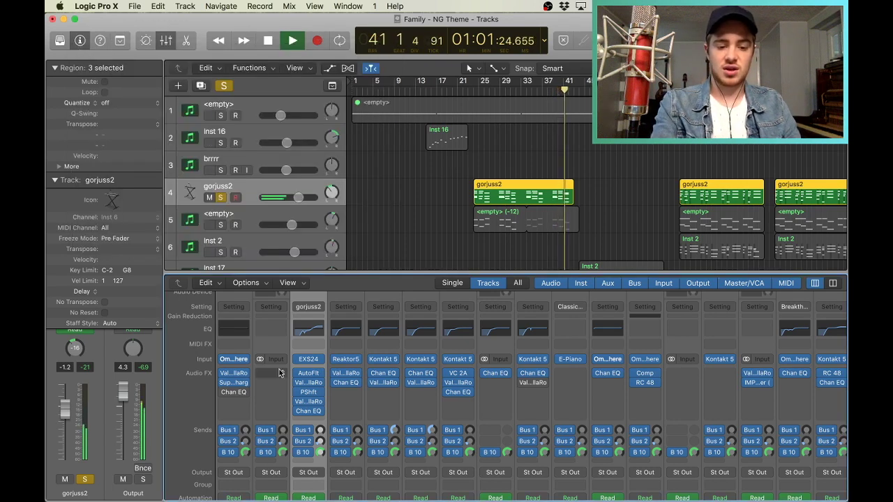
left_click(308, 401)
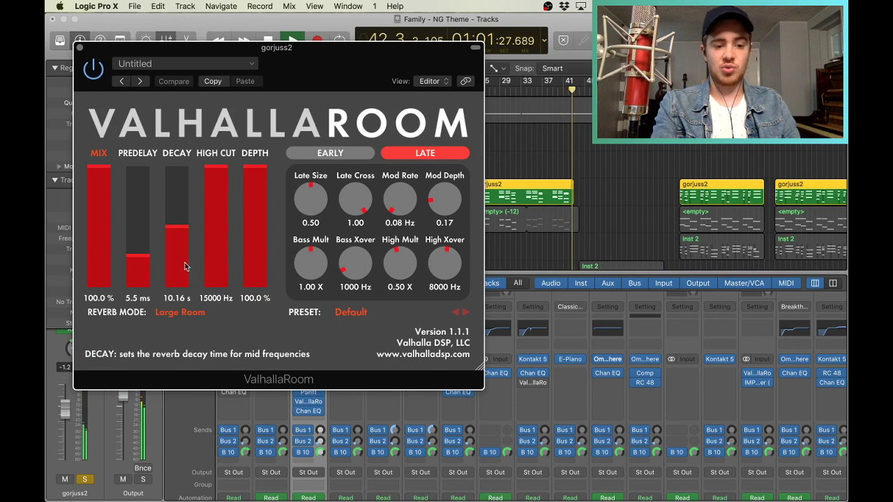
left_click(79, 48)
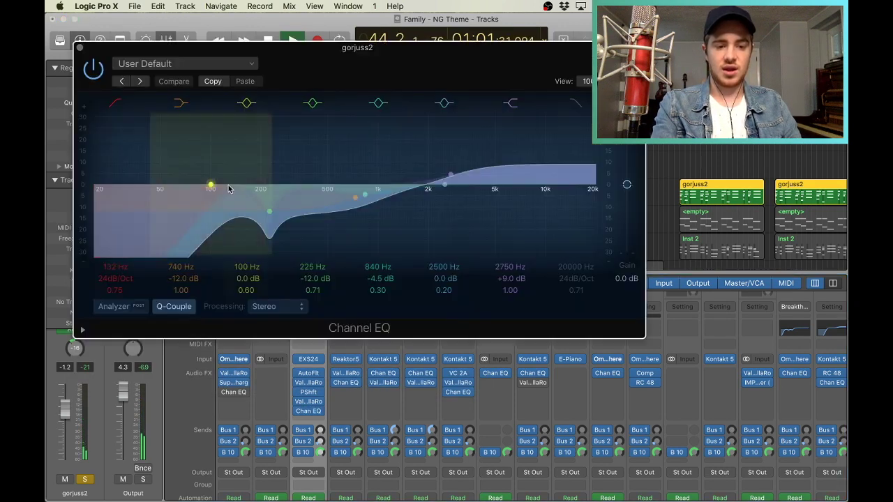
left_click(308, 411)
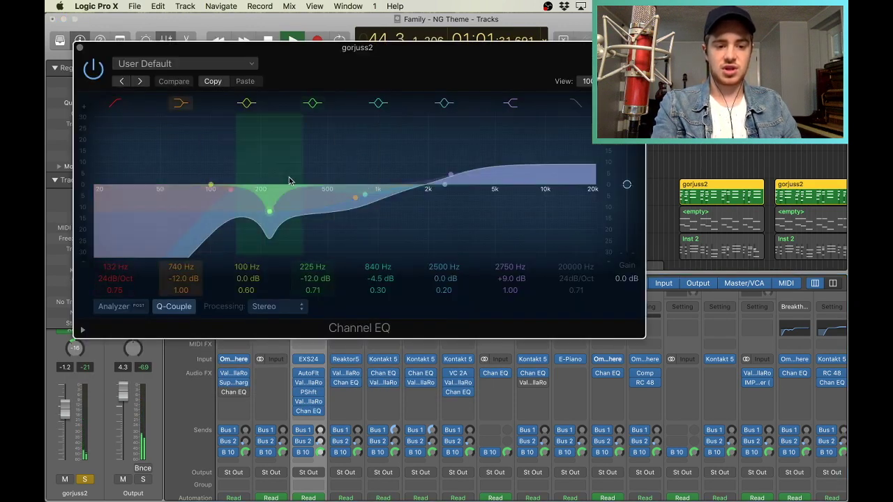
left_click(78, 47)
- Unsolo gorjuss2, play from bar 24, and solo the empty track 5
key("space")
left_click(220, 198)
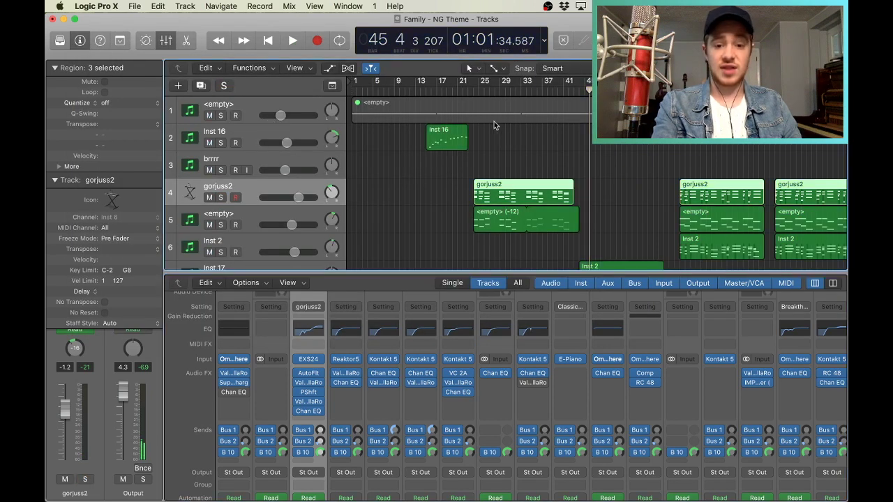
left_click(473, 93)
key("space")
left_click(221, 225)
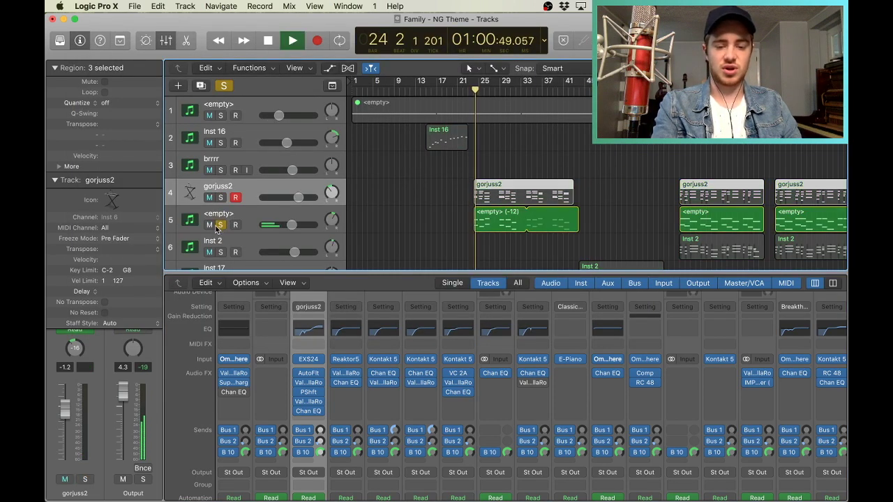
- Inspect the <empty> track's Reaktor5 instrument, close it, and take track 5 out of solo
left_click(362, 380)
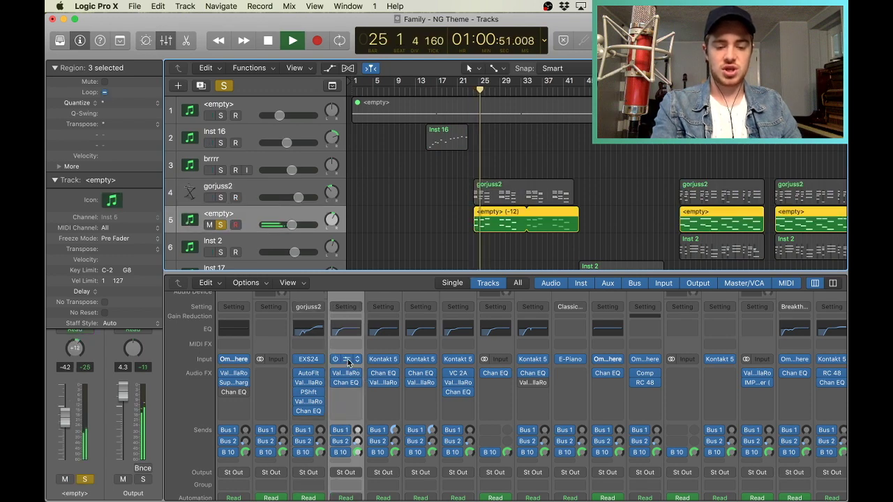
left_click(347, 360)
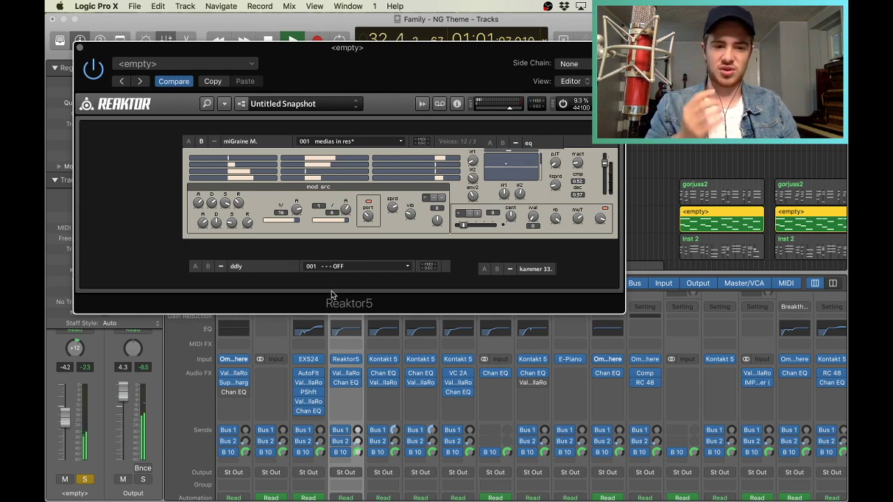
left_click(80, 49)
scroll(230, 168, "down", 3)
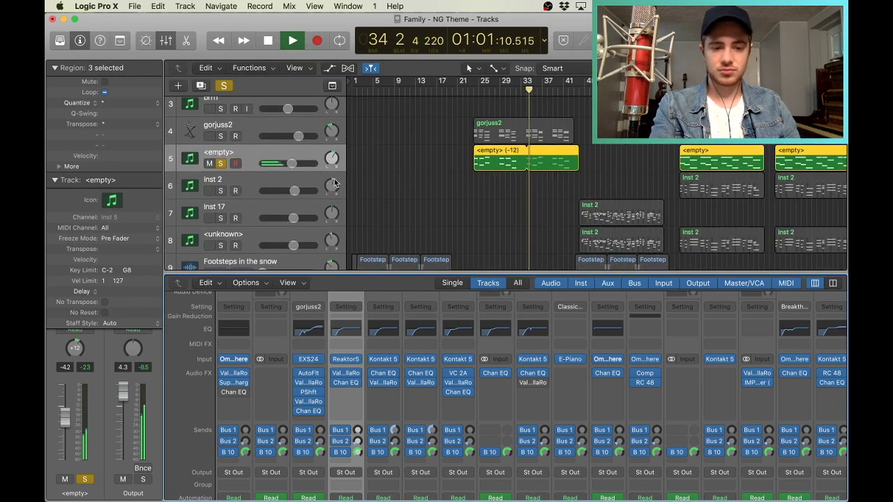
left_click(221, 163)
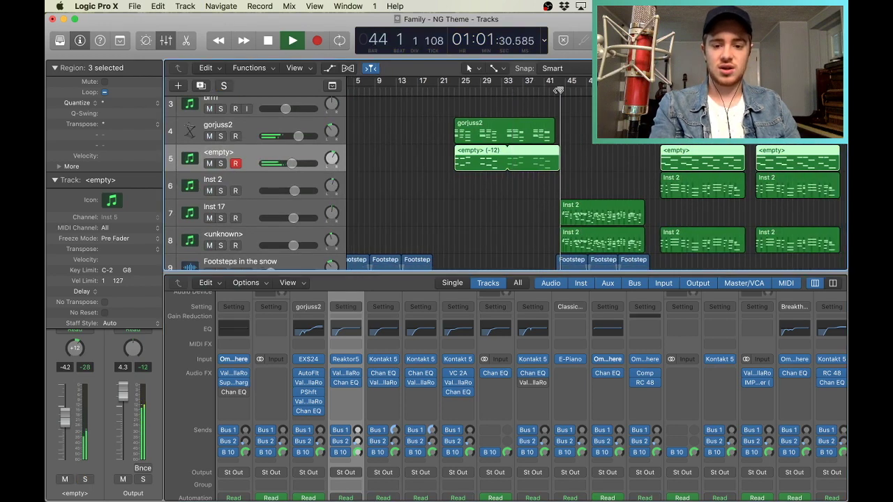
scroll(181, 213, "down", 3)
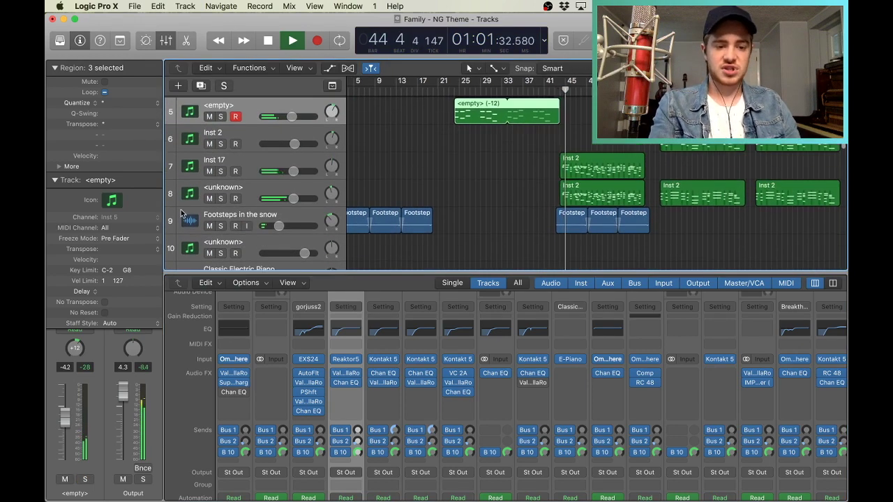
- Select track 8 <unknown> and solo it
left_click(199, 197)
left_click(201, 170)
left_click(202, 198)
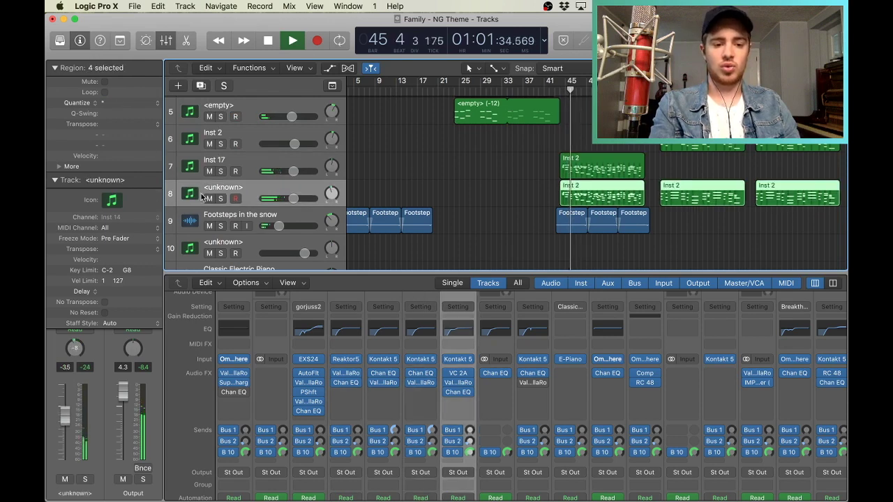
left_click(221, 198)
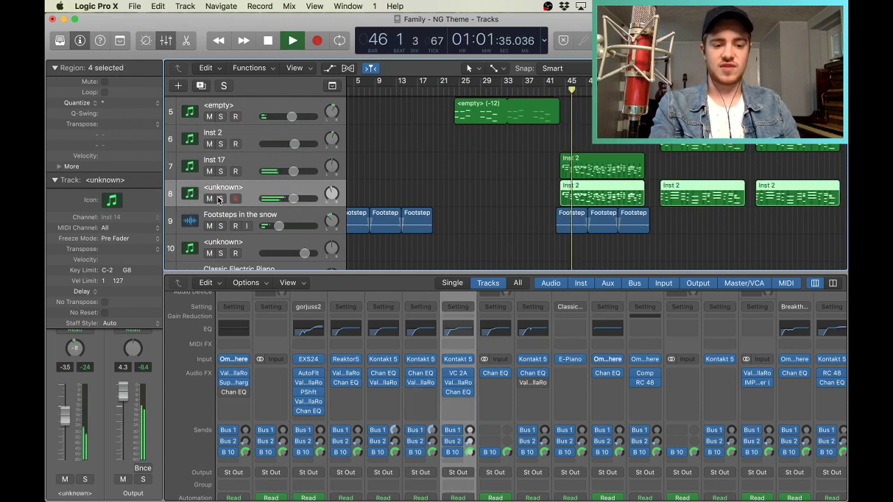
- View track 8's Kontakt 5 Spitfire Felt Piano, close it, and unsolo the track
left_click(457, 360)
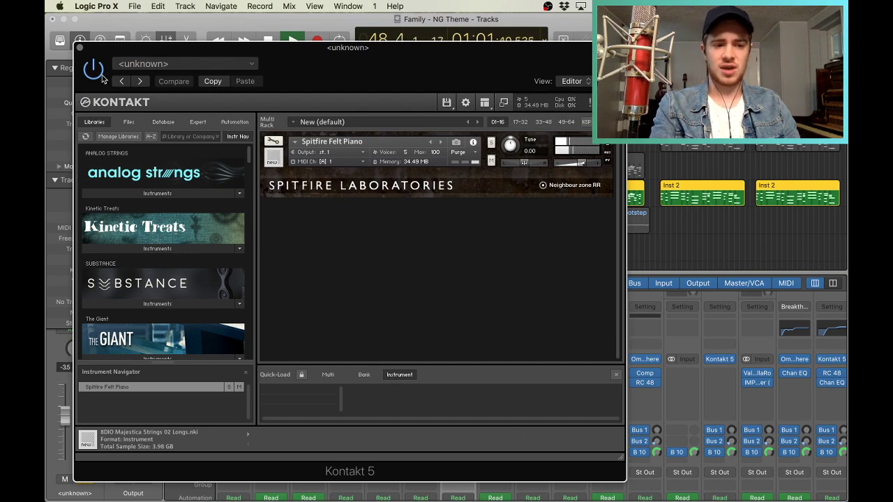
left_click(79, 49)
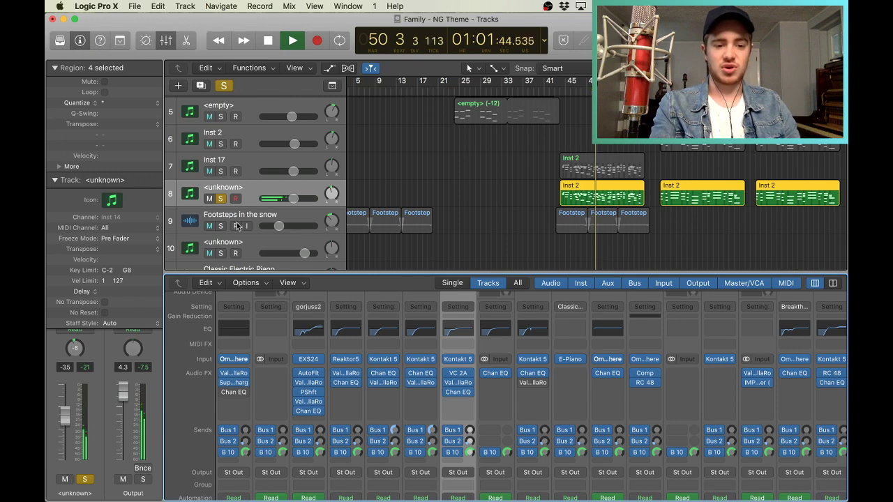
left_click(220, 199)
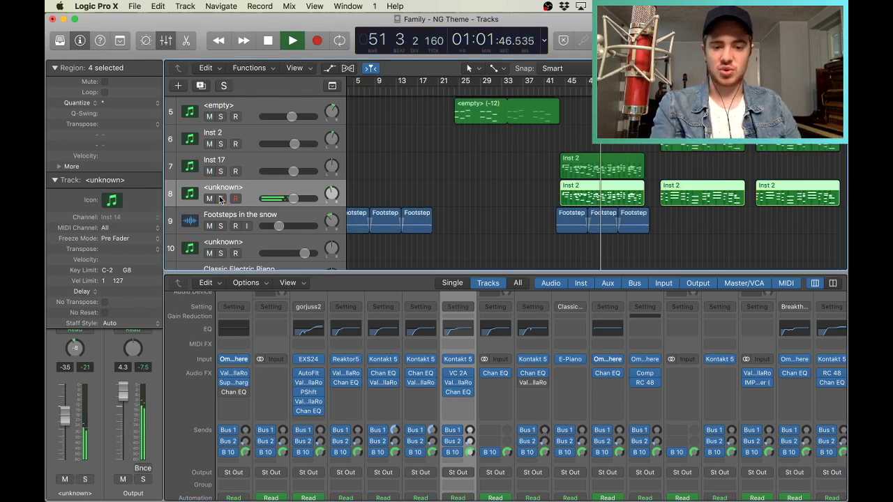
scroll(405, 201, "down", 5)
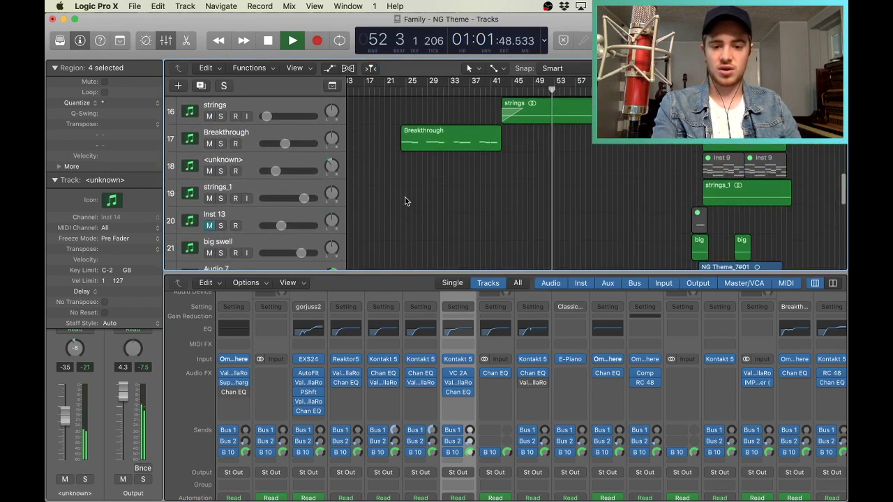
scroll(405, 201, "up", 10)
scroll(405, 201, "down", 15)
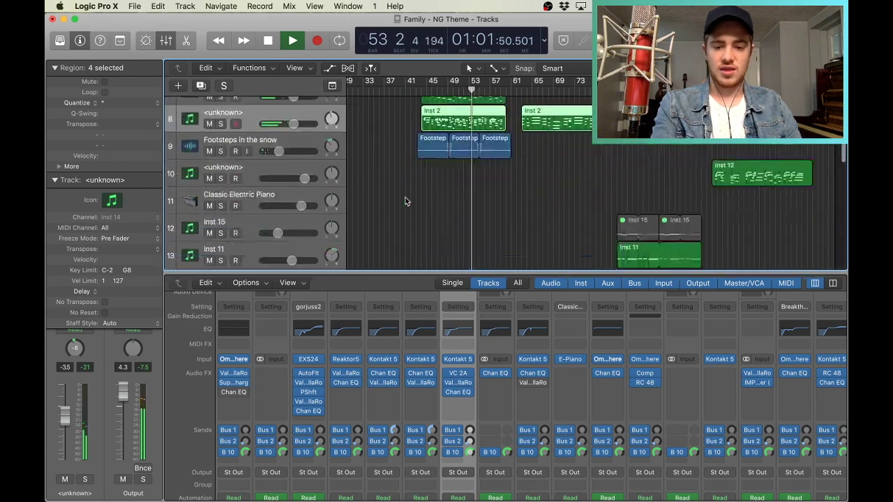
scroll(406, 201, "down", 4)
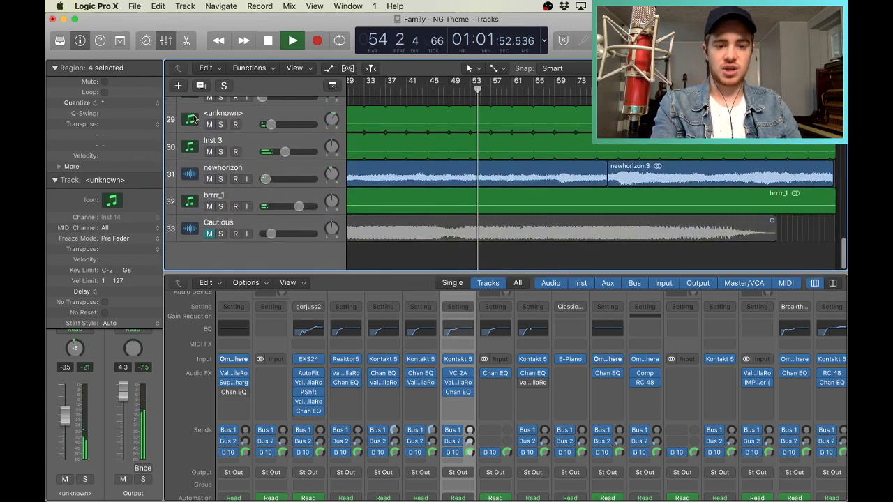
left_click(376, 113)
left_click(328, 67)
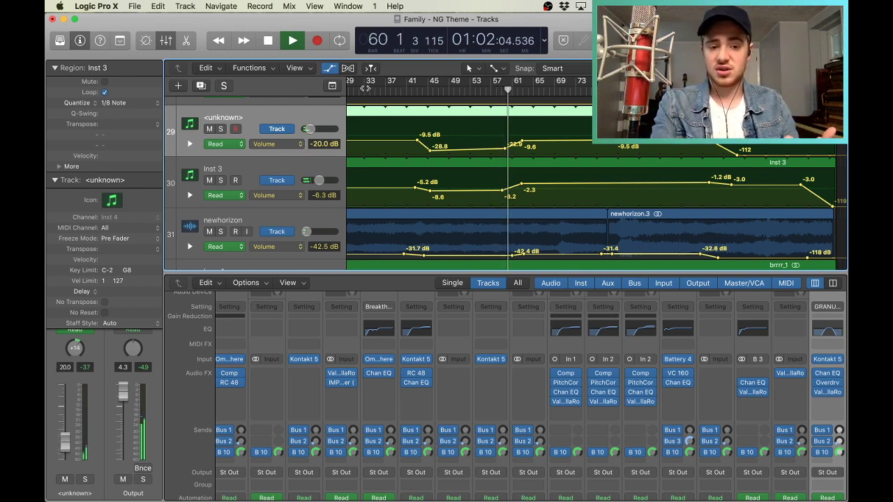
left_click(335, 71)
scroll(500, 137, "up", 15)
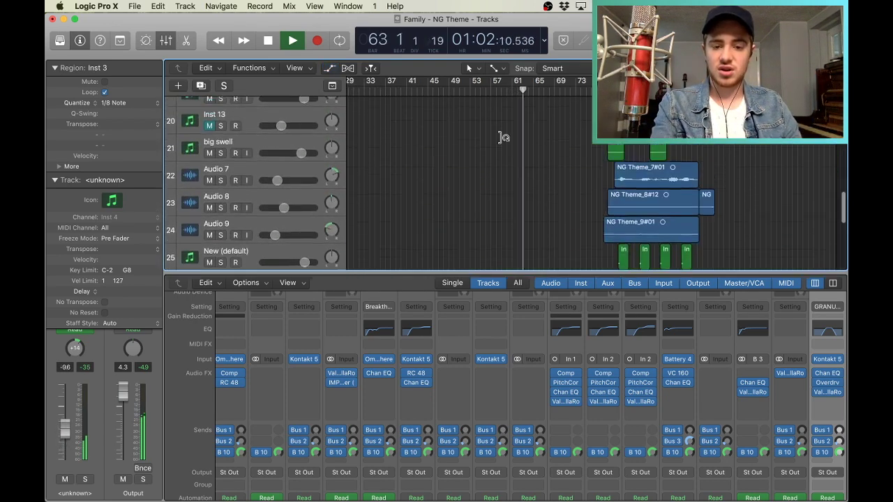
scroll(500, 136, "down", 5)
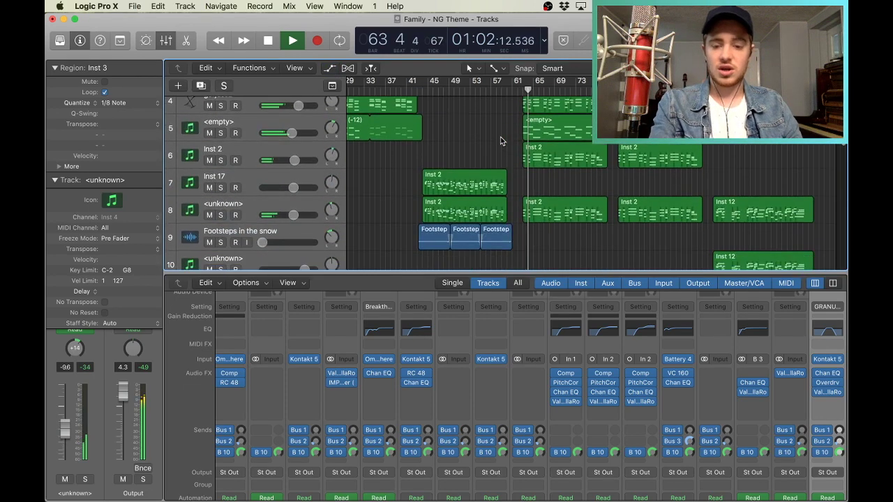
scroll(530, 199, "down", 15)
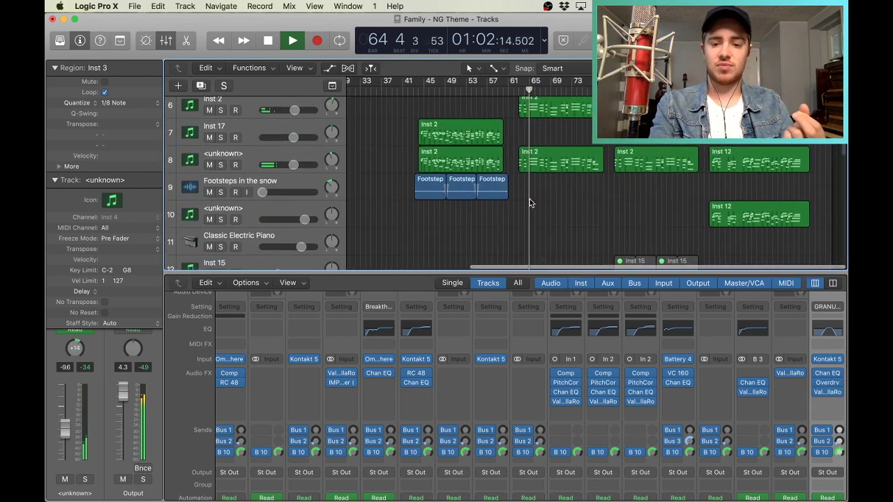
scroll(588, 189, "down", 12)
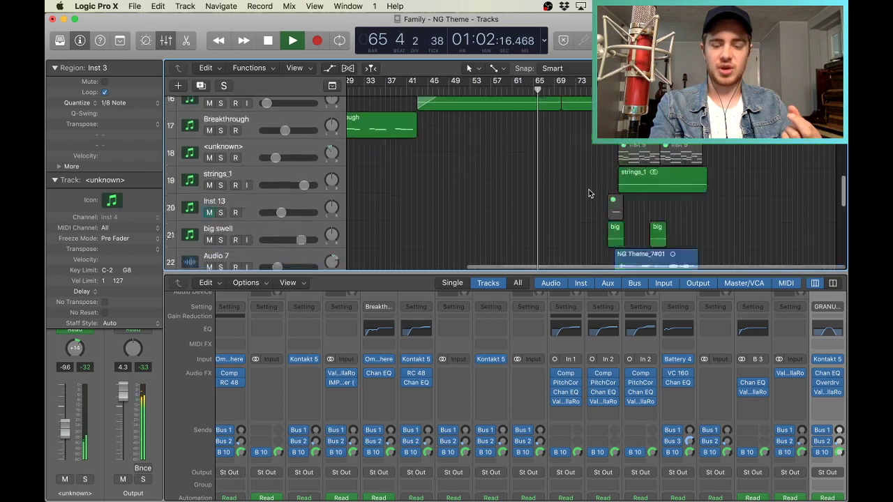
scroll(589, 189, "up", 20)
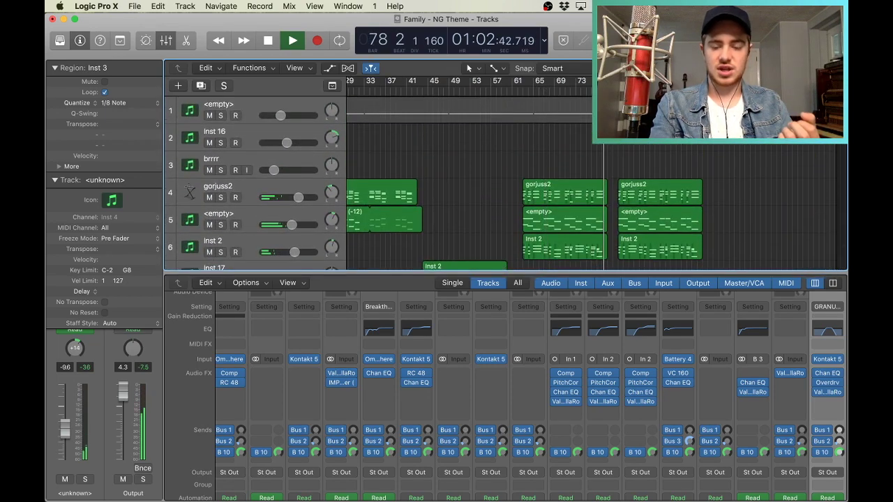
- Show the volume automation lanes on all tracks, then hide them again
scroll(474, 181, "down", 20)
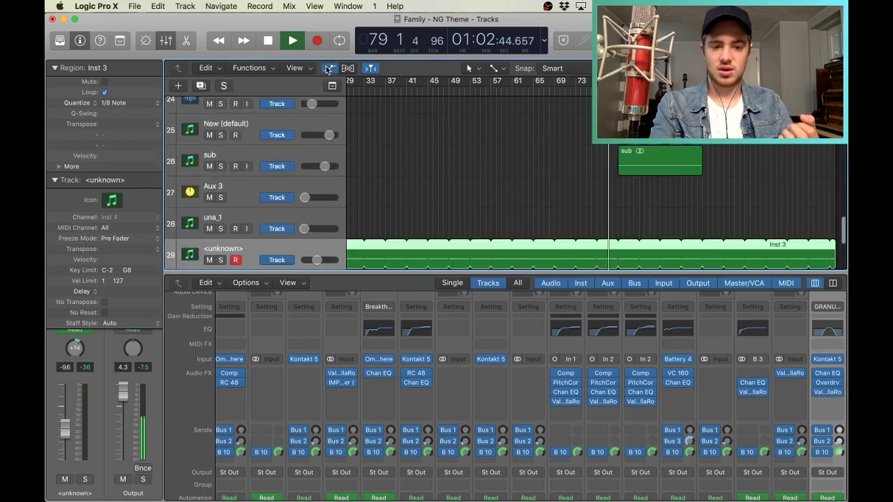
left_click(327, 68)
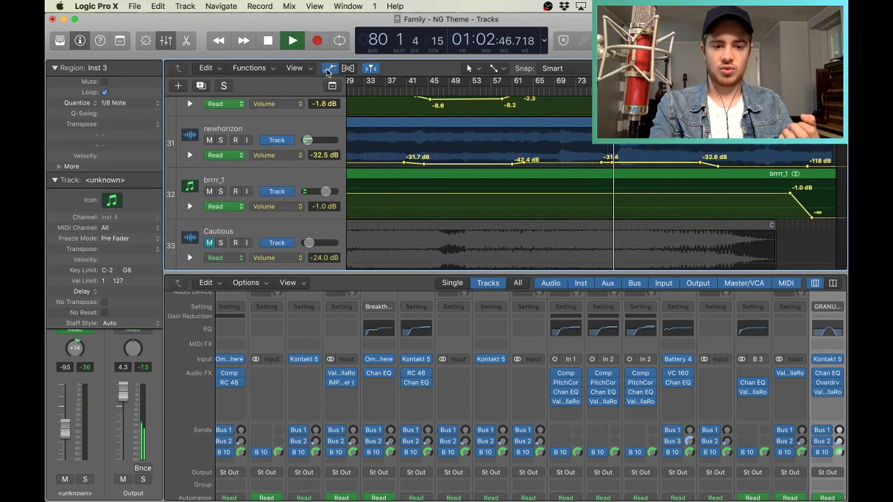
left_click(328, 68)
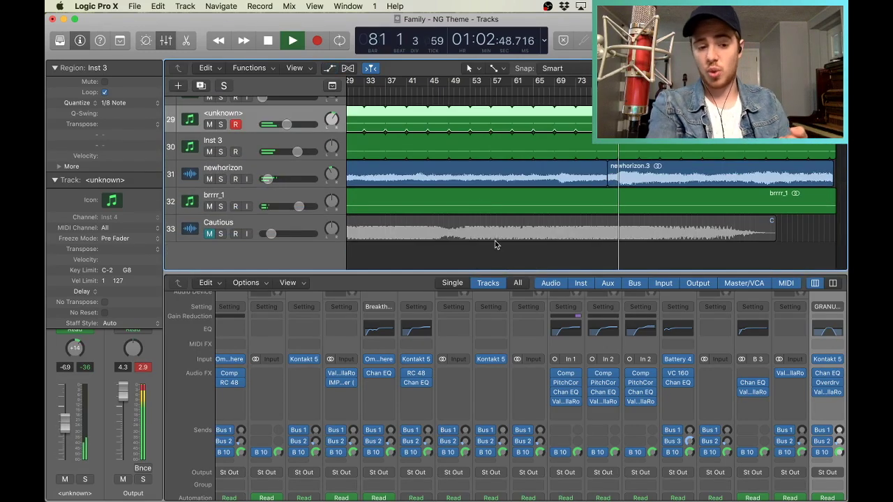
- Select the newhorizon track, stop playback, and return the playhead to bar 81
left_click(193, 175)
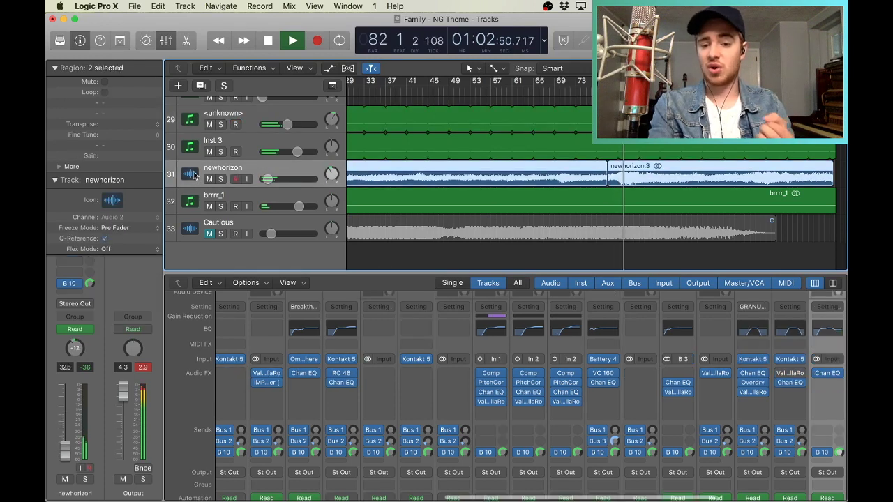
scroll(450, 228, "up", 2)
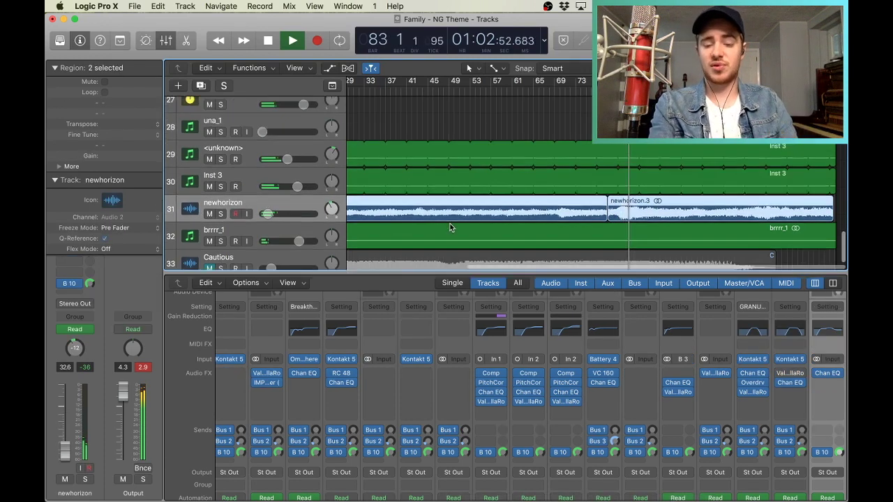
scroll(450, 227, "up", 8)
key("space")
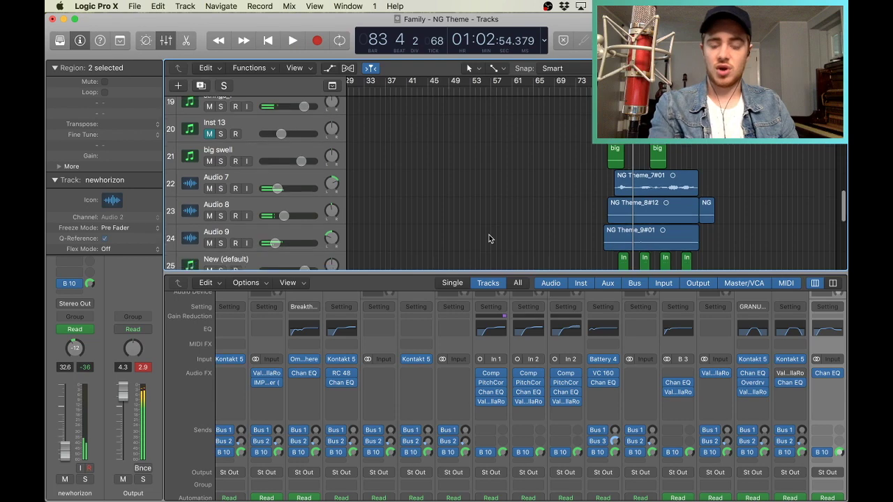
scroll(488, 239, "down", 2)
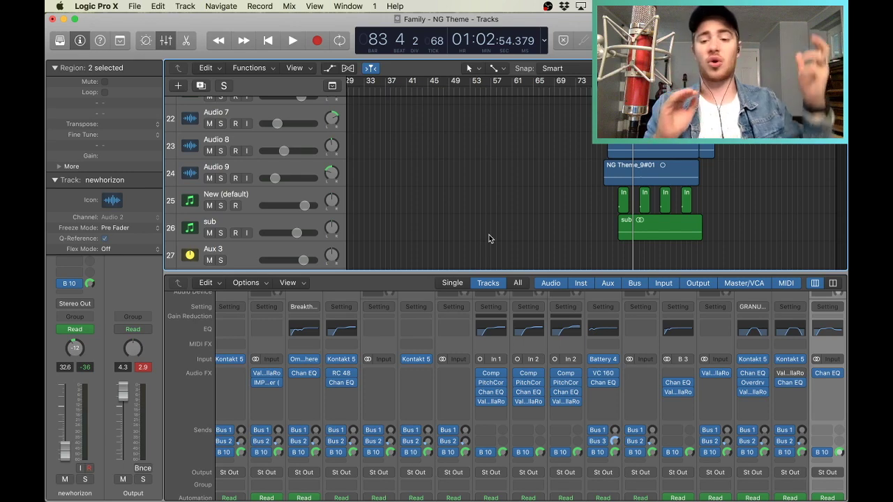
key("comma")
key("comma")
key("comma")
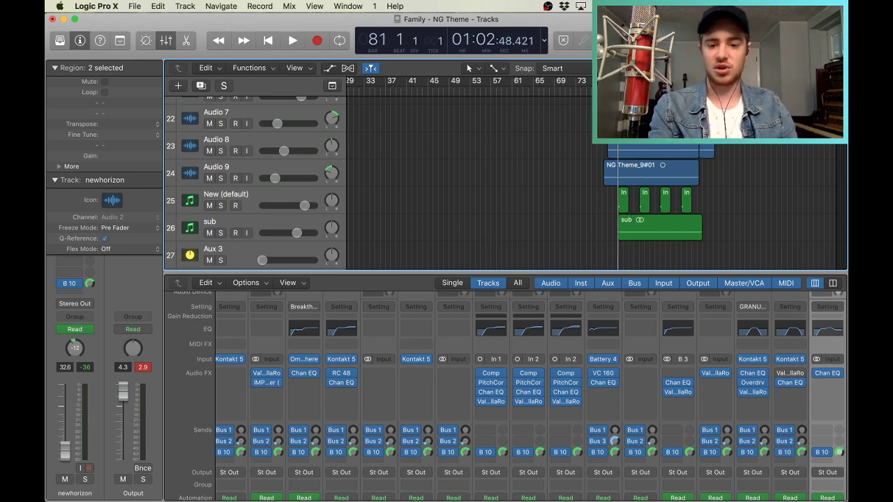
- Solo the New (default) drum track, play it, and view its Battery 4 instrument
left_click(221, 205)
left_click(241, 202)
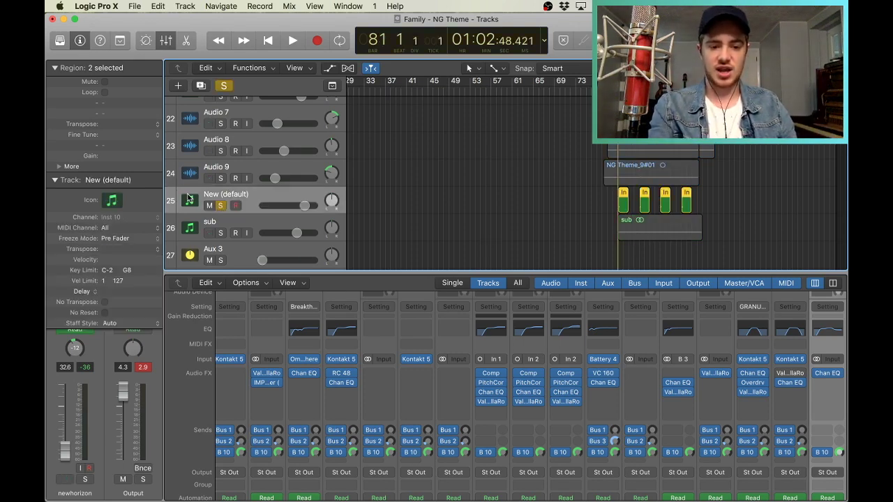
key("space")
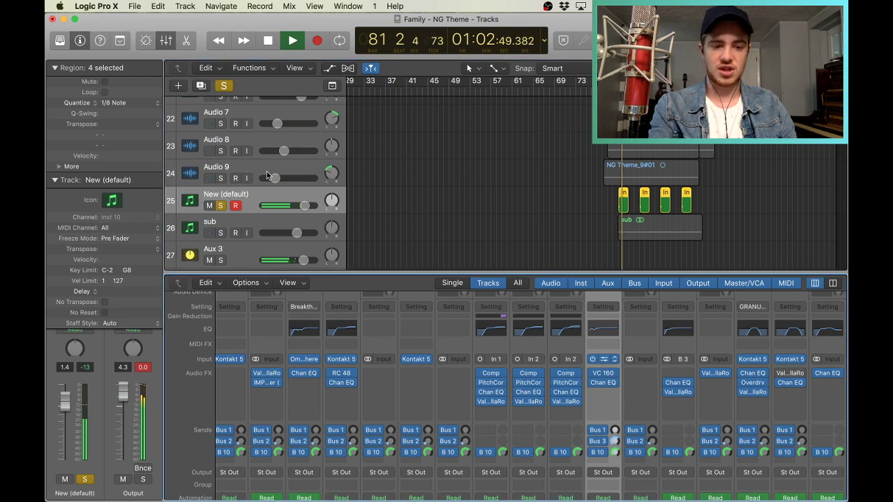
key("v")
left_click(76, 46)
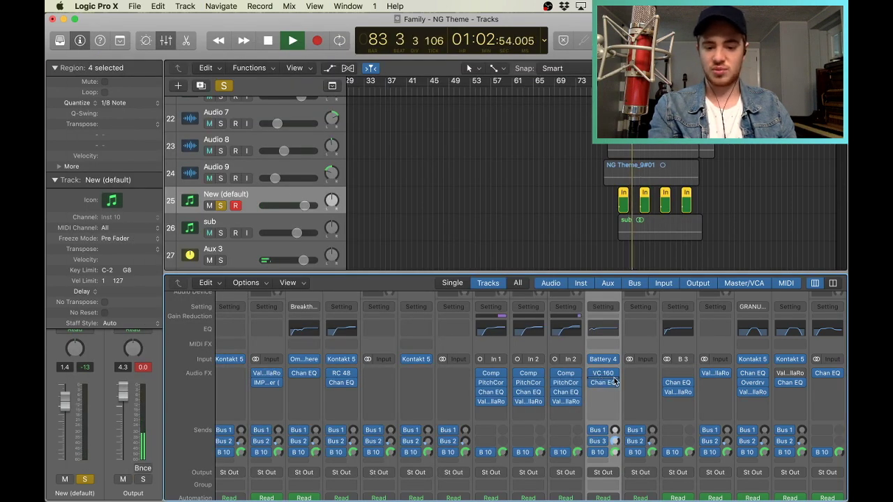
- Unsolo New (default), stop playback, and solo the sub track
left_click(221, 206)
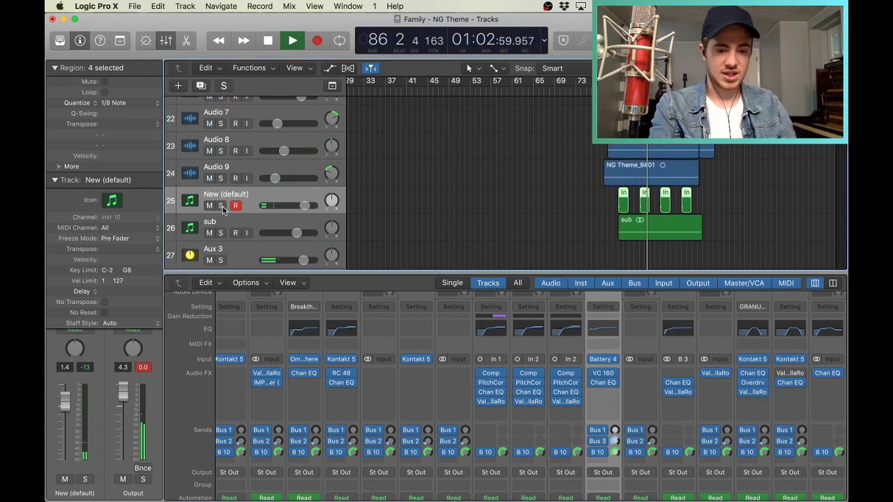
key("space")
left_click(194, 225)
left_click(221, 233)
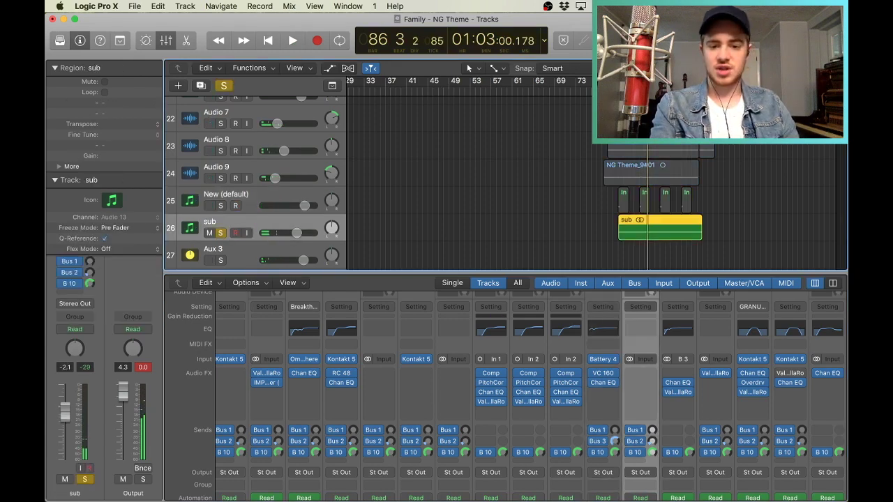
- Play the soloed sub from bar 81, stop, unsolo it, and select Audio 9
key("shift+space")
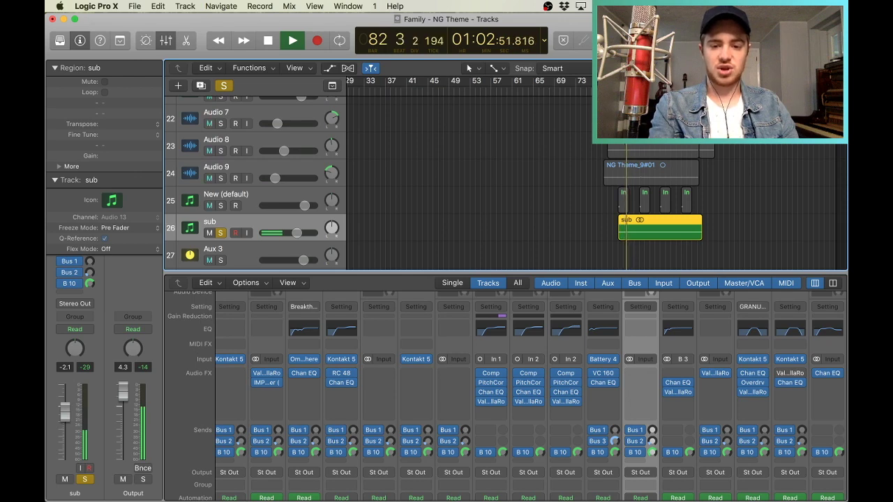
key("space")
left_click(222, 234)
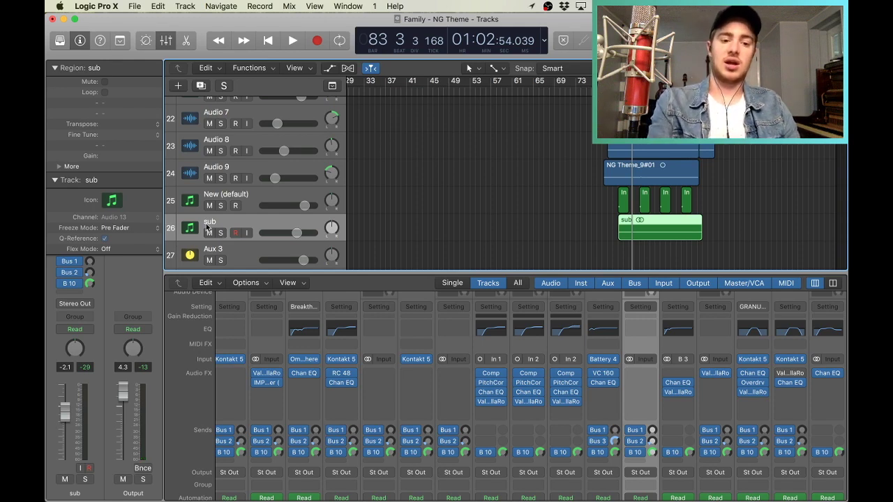
scroll(223, 234, "up", 3)
left_click(210, 216)
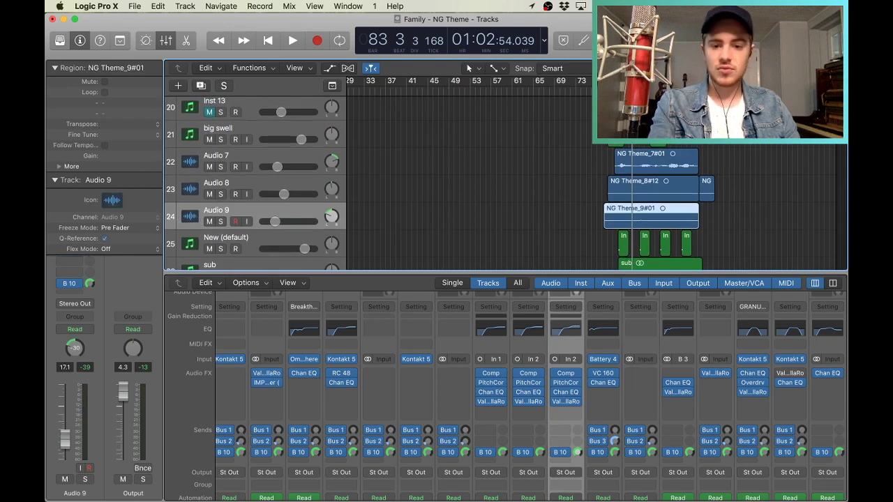
- Play big swell soloed, replay from bar 79, then unsolo it and stop playback
key("space")
left_click(220, 138)
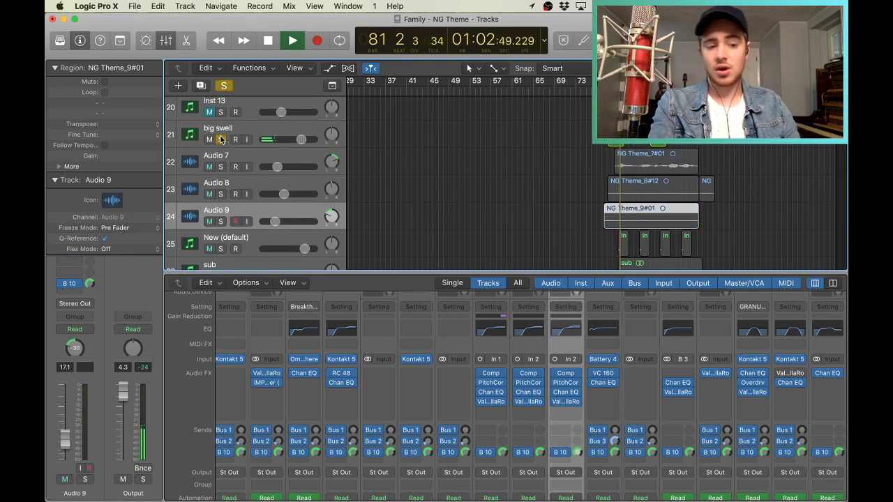
key("space")
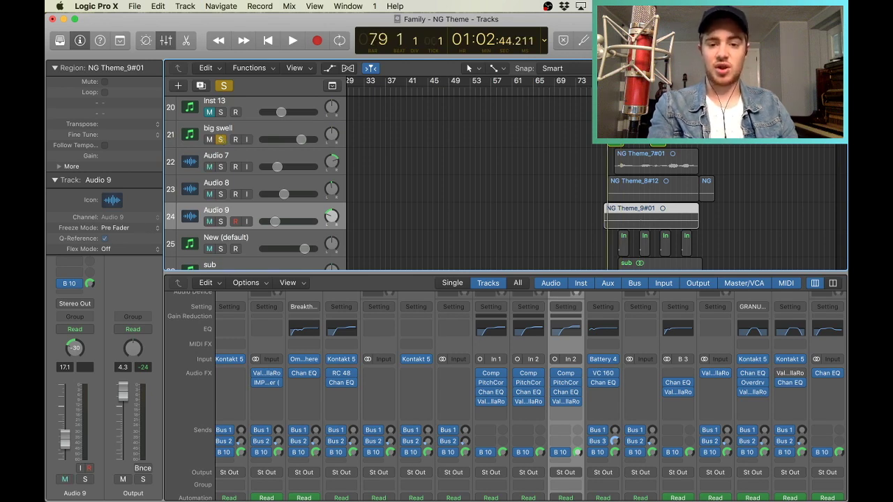
key("space")
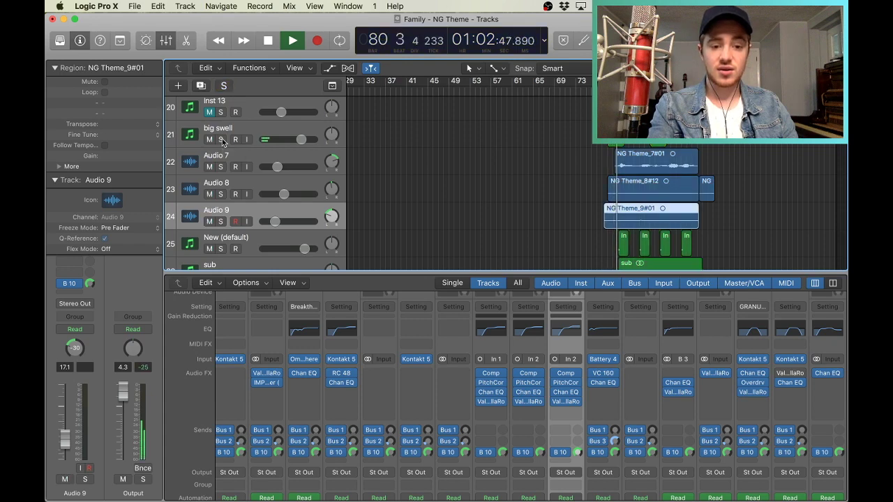
left_click(222, 140)
key("space")
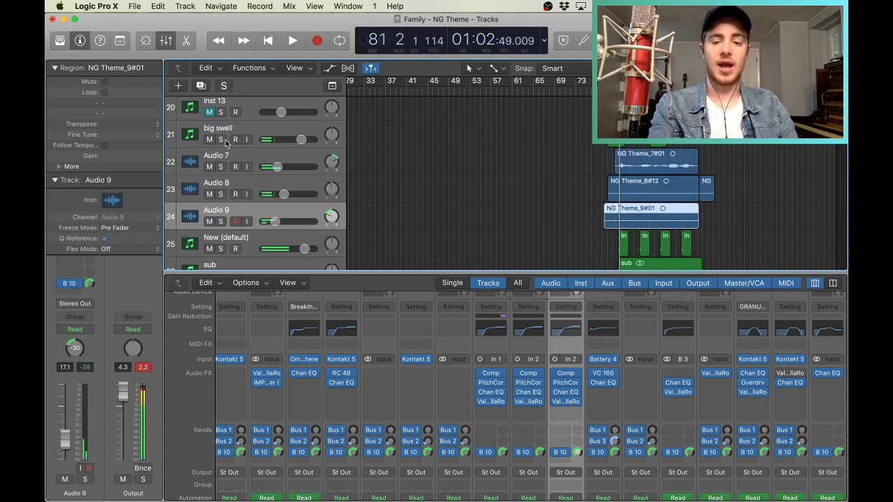
left_click(188, 166)
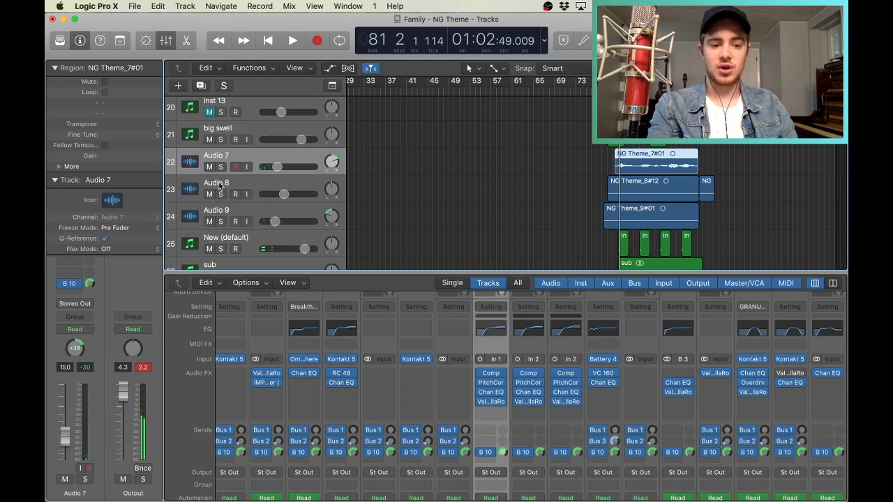
- Play Audio 8 soloed from bar 80, then unsolo it and stop playback
left_click(189, 189)
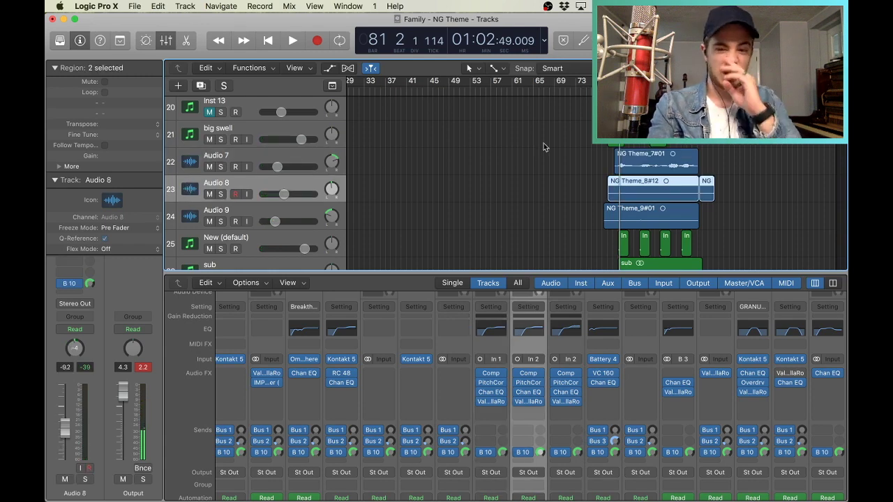
key("comma")
key("comma")
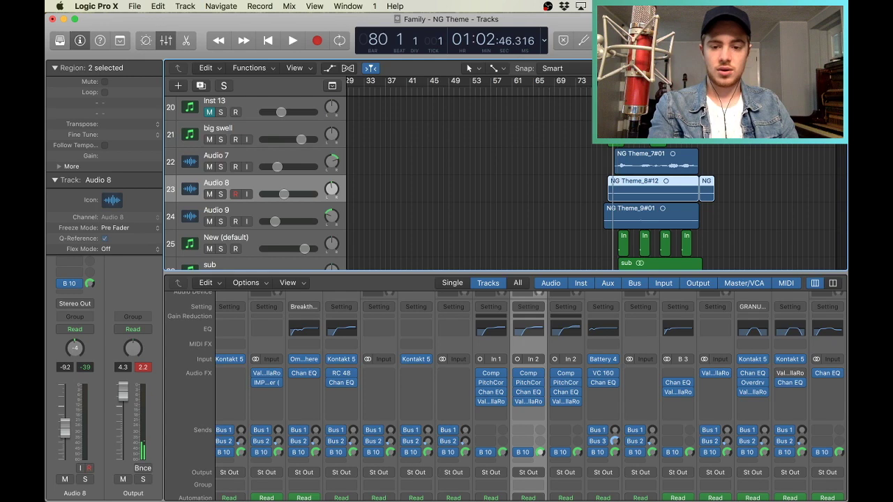
key("space")
left_click(221, 194)
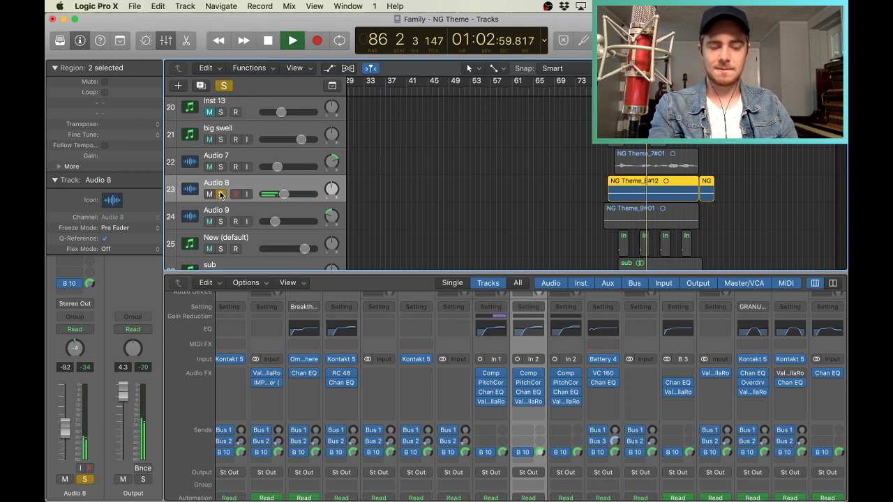
left_click(221, 194)
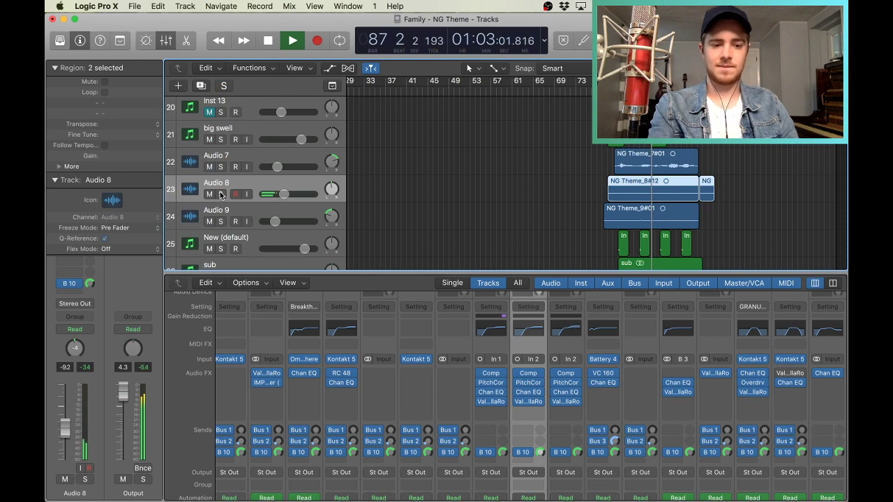
key("space")
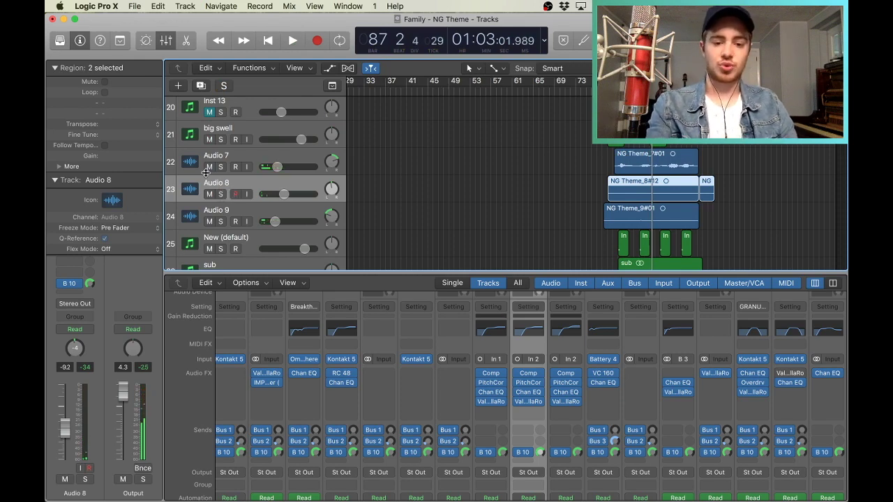
- Open and close Audio 8's Pitch Correction and Channel EQ plug-ins, then select Audio 7
left_click(527, 383)
left_click(79, 48)
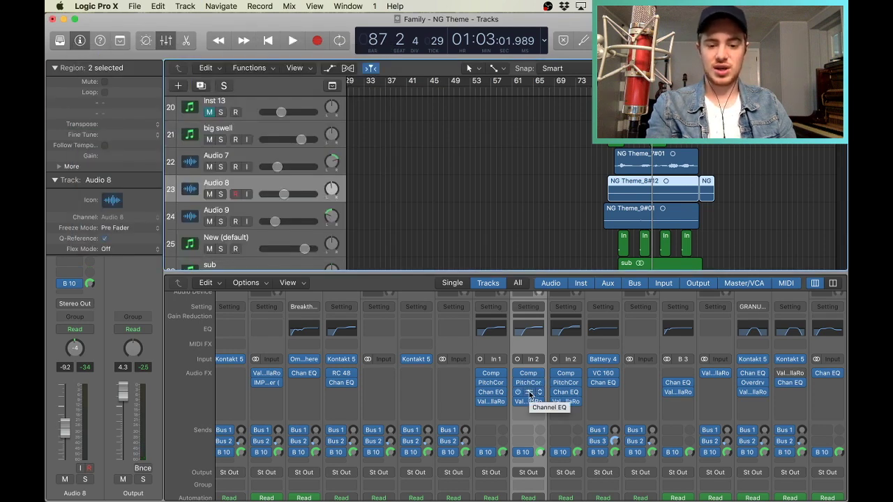
left_click(528, 392)
left_click(81, 47)
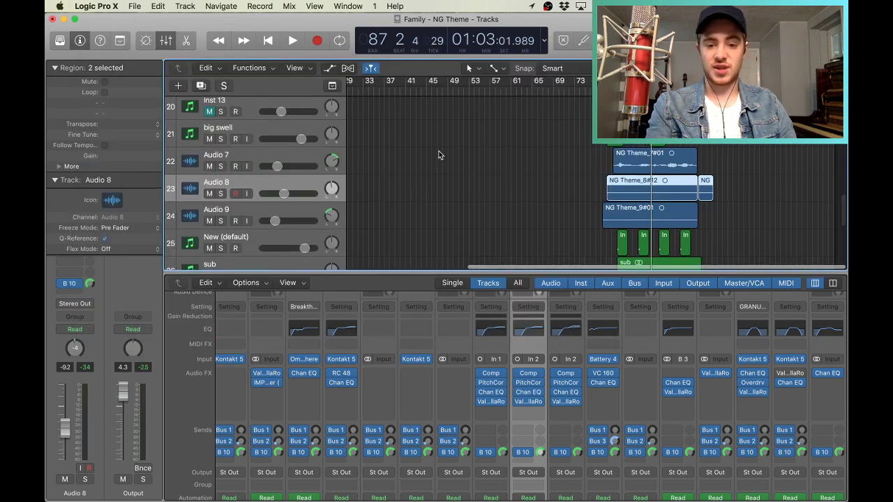
key("Up")
- Play Audio 7 soloed from its region start, then solo Audio 9 and play it instead
key("s")
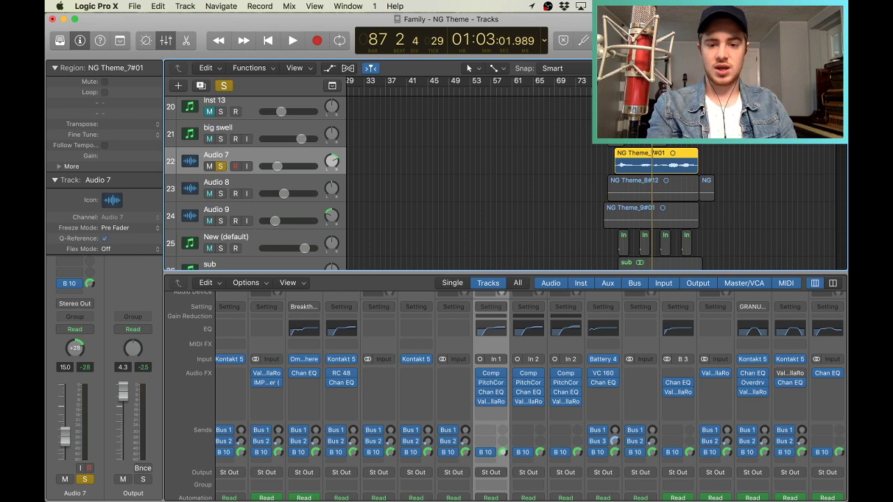
key("shift+space")
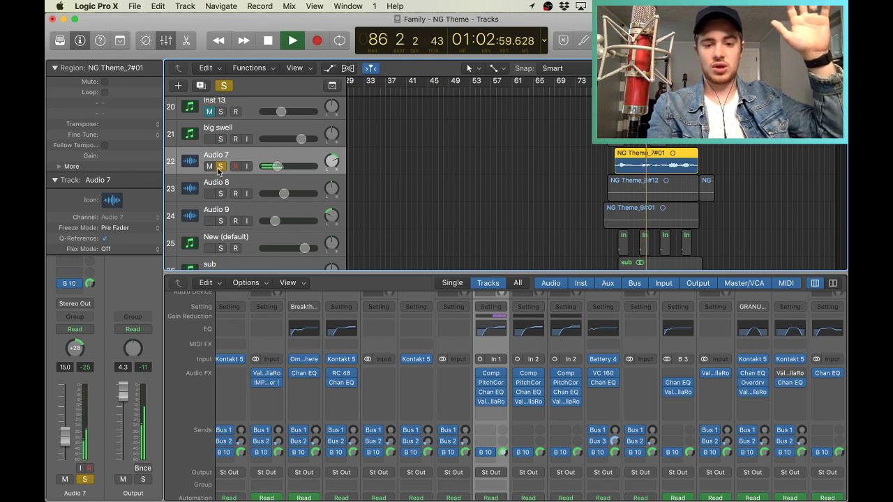
key("space")
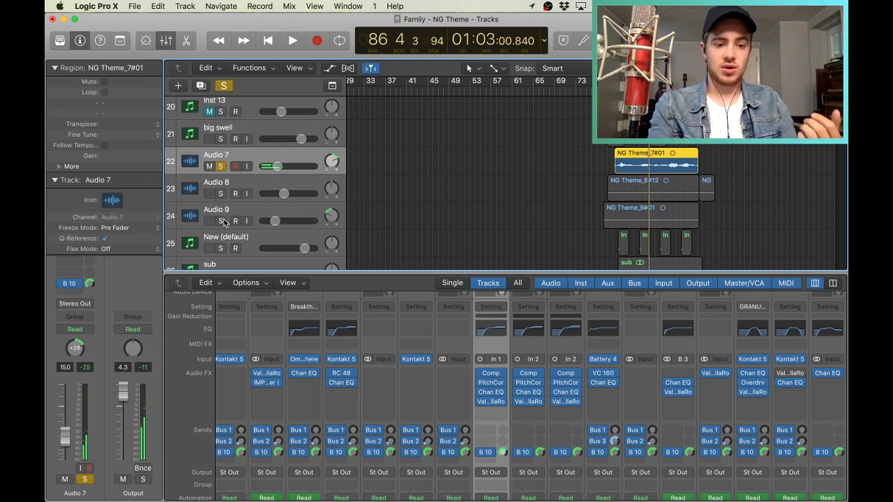
left_click(222, 220)
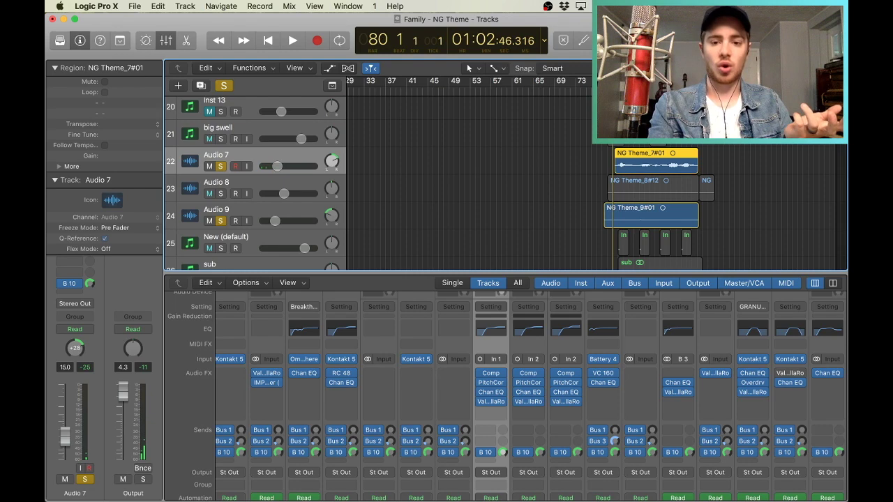
key("space")
left_click(221, 166)
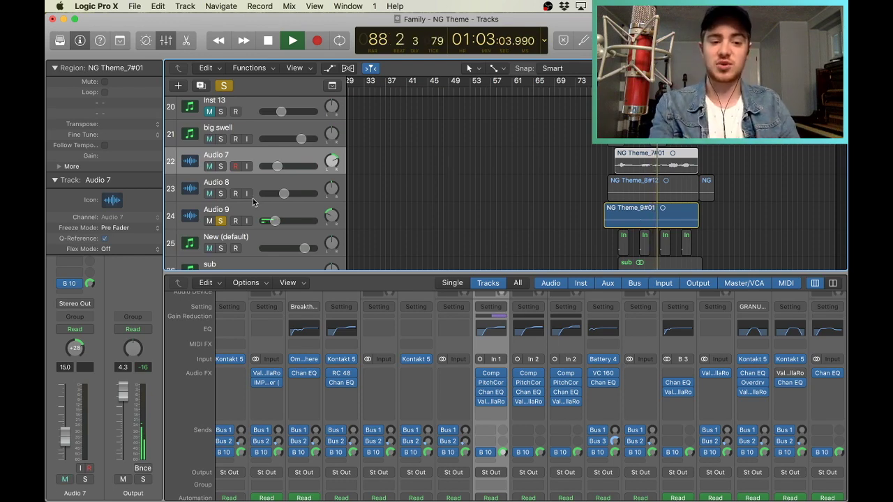
- Stop Audio 9's solo playback, unsolo it, deselect the regions, and scroll up the track list
left_click(222, 221)
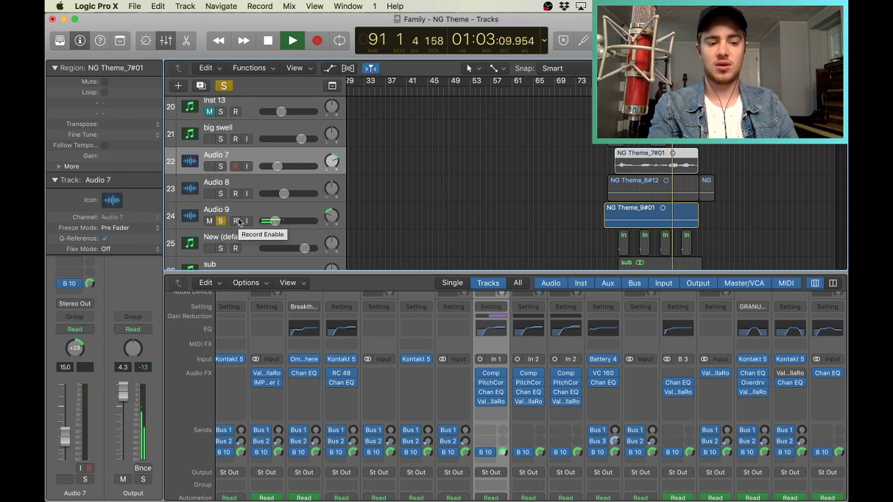
key("space")
left_click(220, 221)
left_click(507, 187)
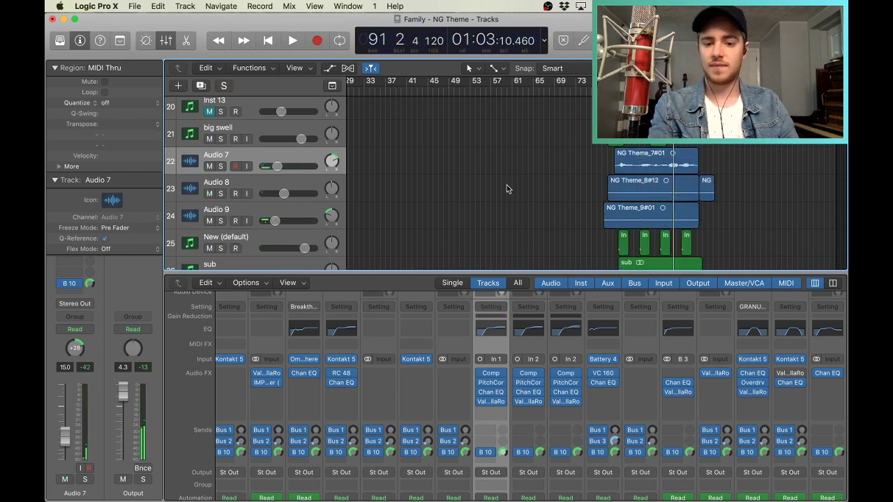
scroll(563, 198, "up", 5)
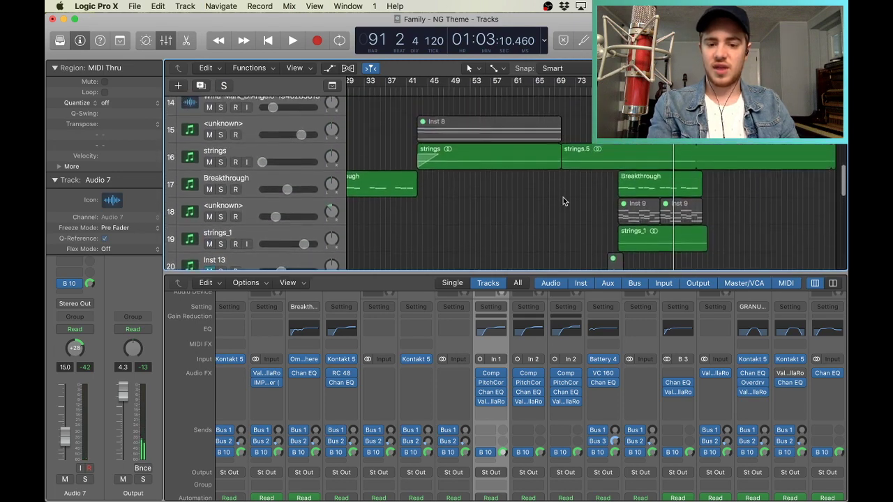
- Play strings_1 soloed from bar 81, then take it out of solo
key("0")
left_click(221, 244)
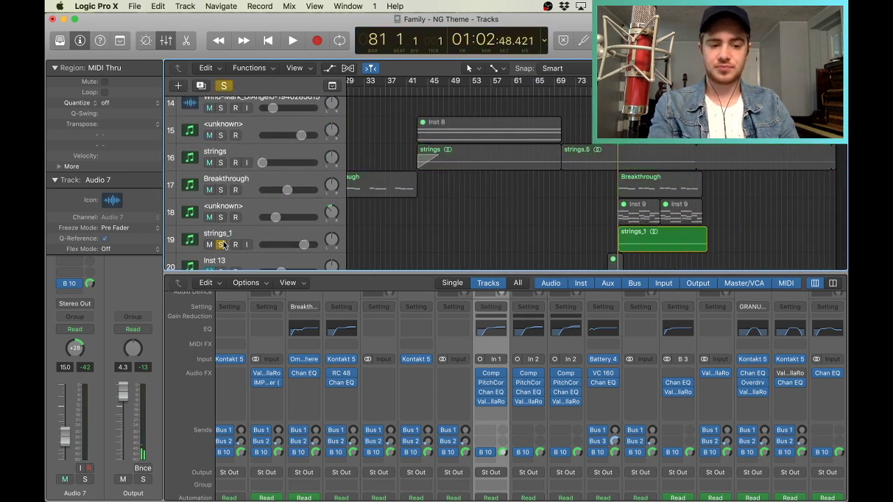
key("space")
left_click(192, 241)
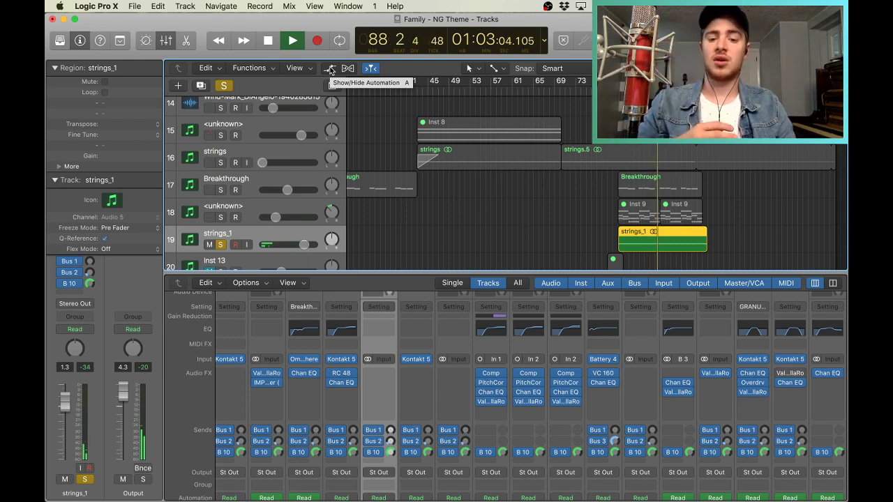
left_click(221, 244)
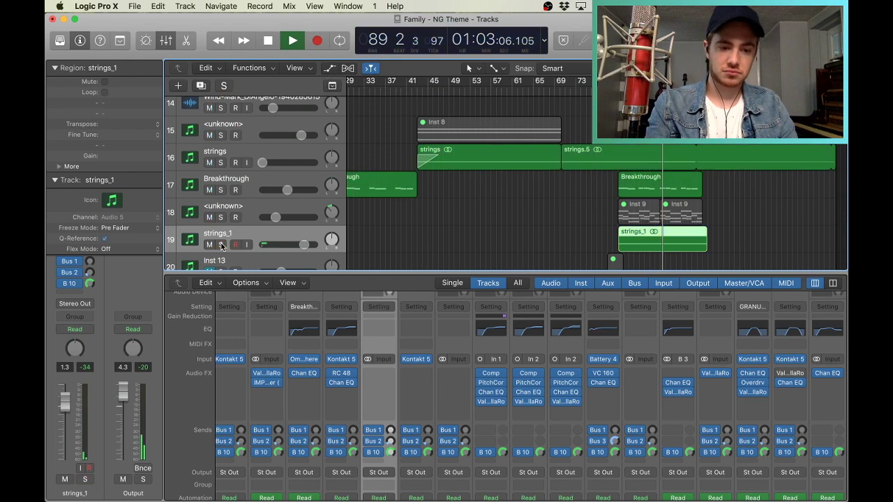
- Solo Breakthrough, play from bar 81, and view its Omnisphere patch Abandrone 1
left_click(220, 189)
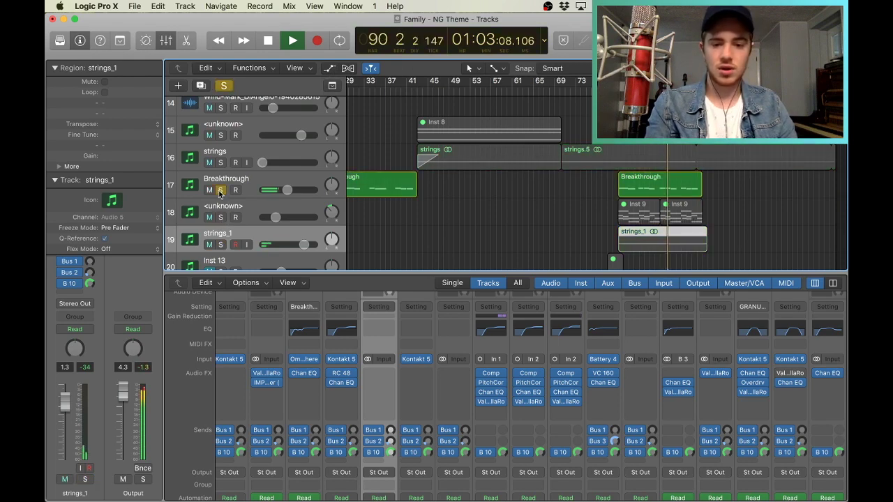
key("space")
key("space")
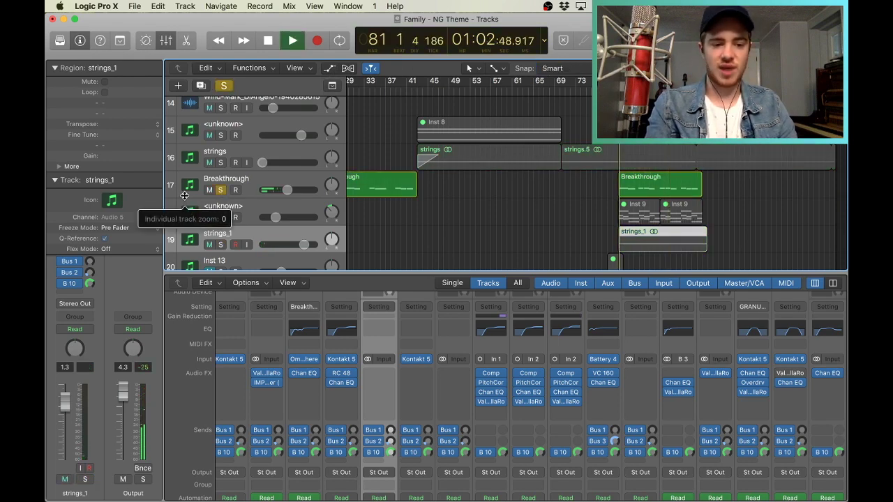
left_click(314, 360)
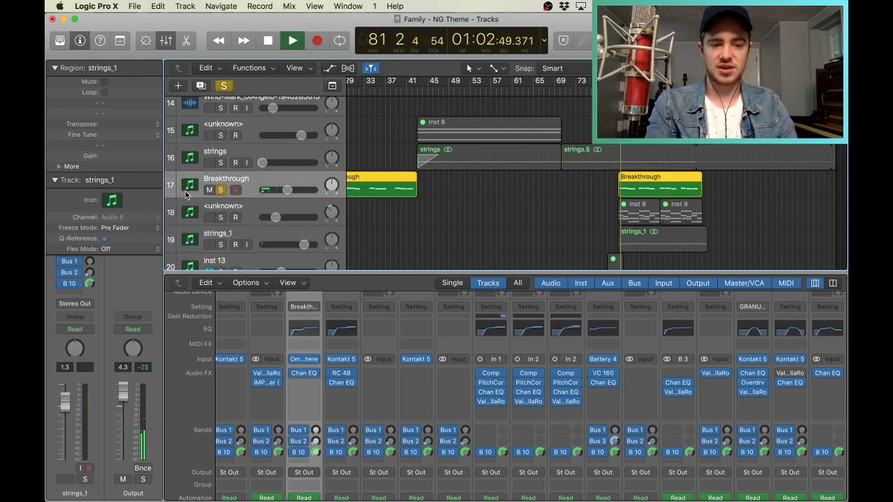
left_click(304, 360)
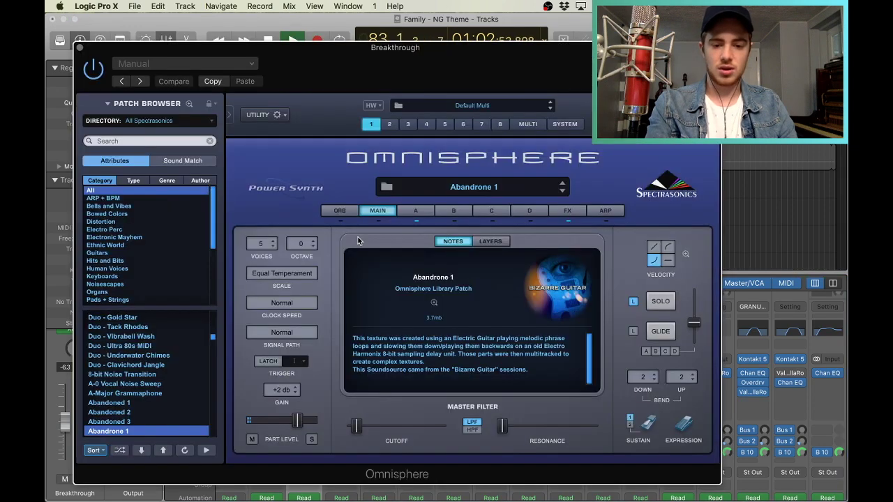
left_click(80, 47)
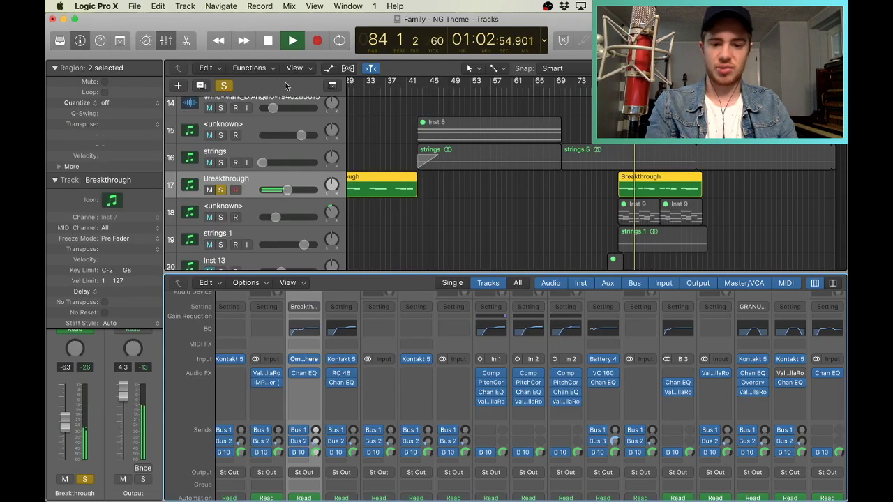
- Stop playback near bar 85 and unsolo the Breakthrough layer
left_click(222, 190)
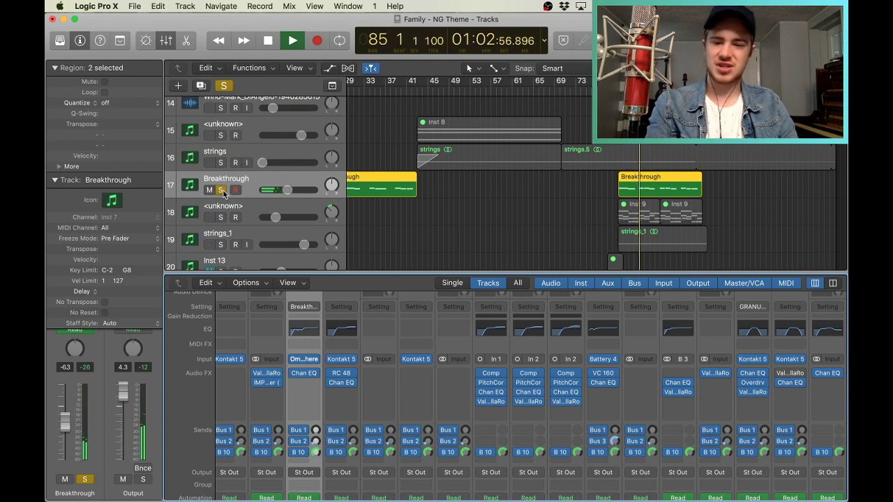
key("space")
left_click(222, 190)
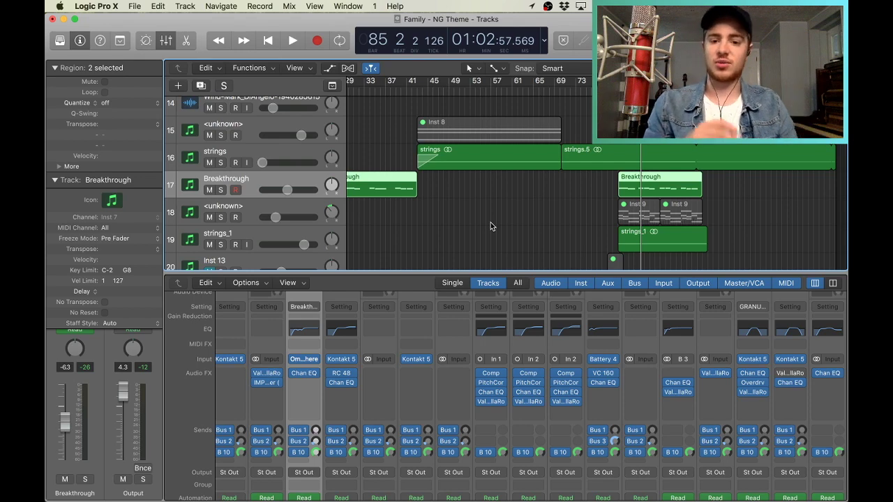
scroll(490, 222, "up", 4)
scroll(490, 222, "up", 1)
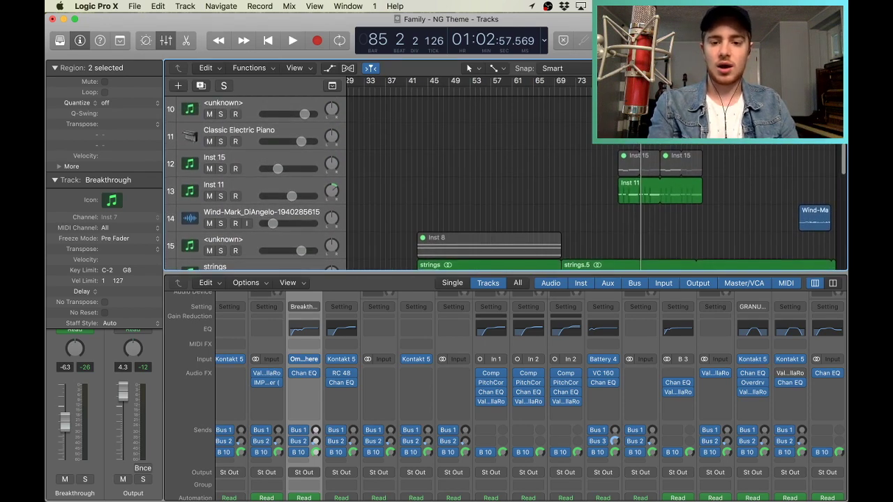
- Play and solo Inst 11, viewing its Omnisphere patch Choir Women Swell Ahs
key("space")
left_click(220, 197)
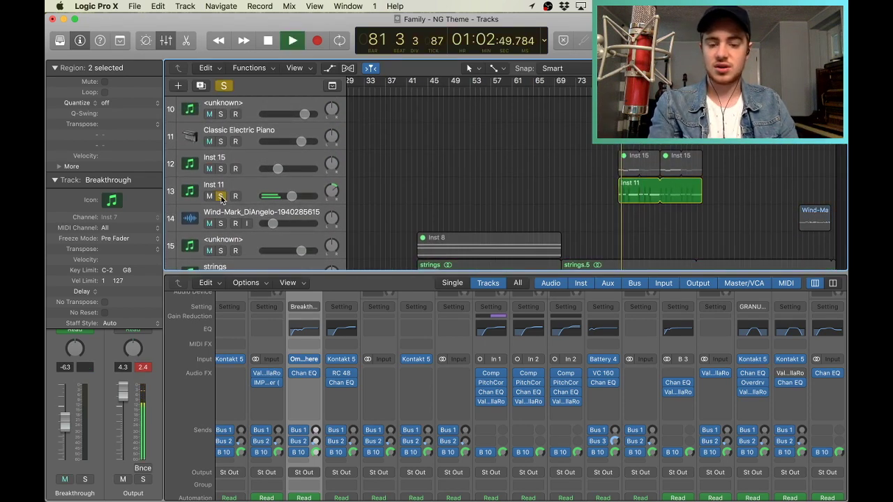
left_click(187, 191)
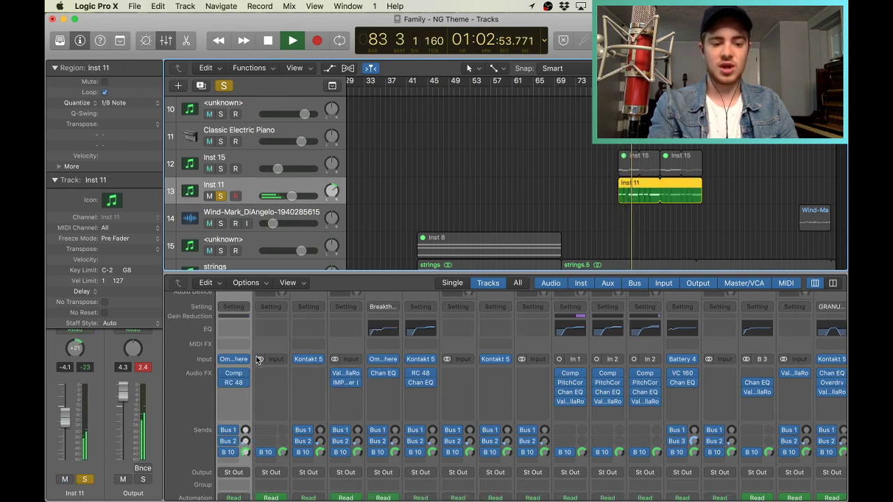
key("Tab")
key("v")
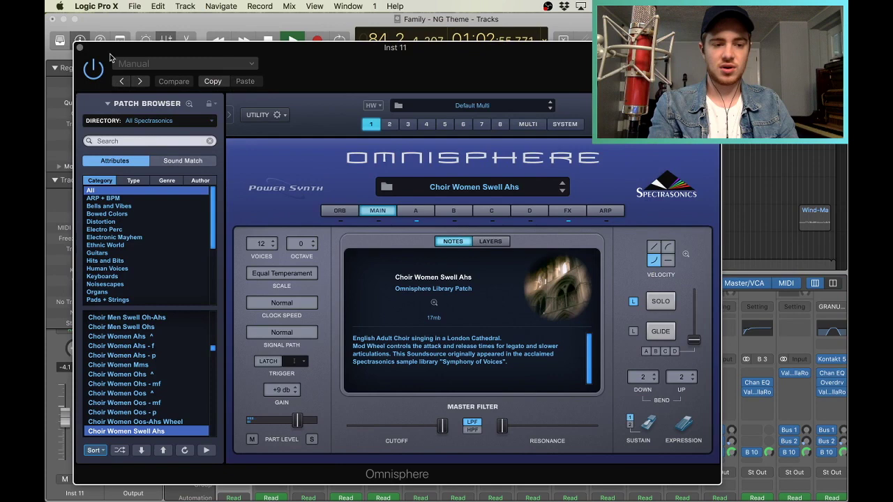
left_click(79, 48)
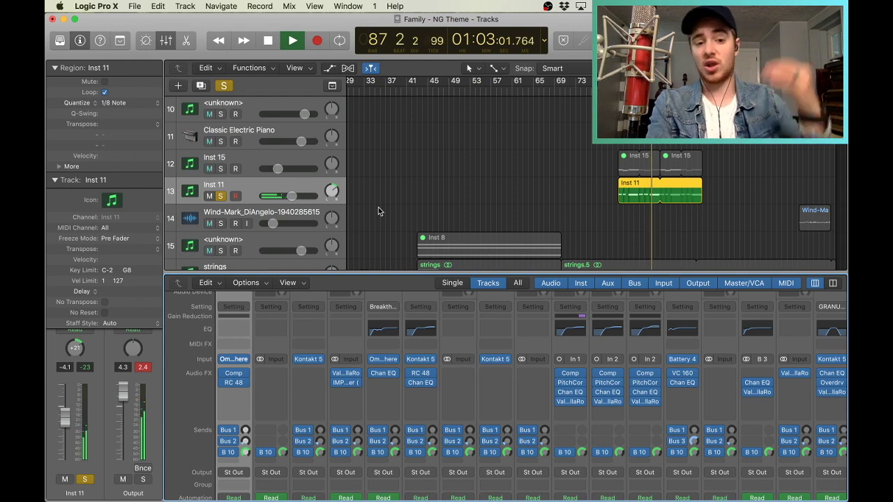
- Unsolo Inst 11 and stop playback near bar 88
left_click(220, 196)
key("space")
scroll(350, 201, "up", 6)
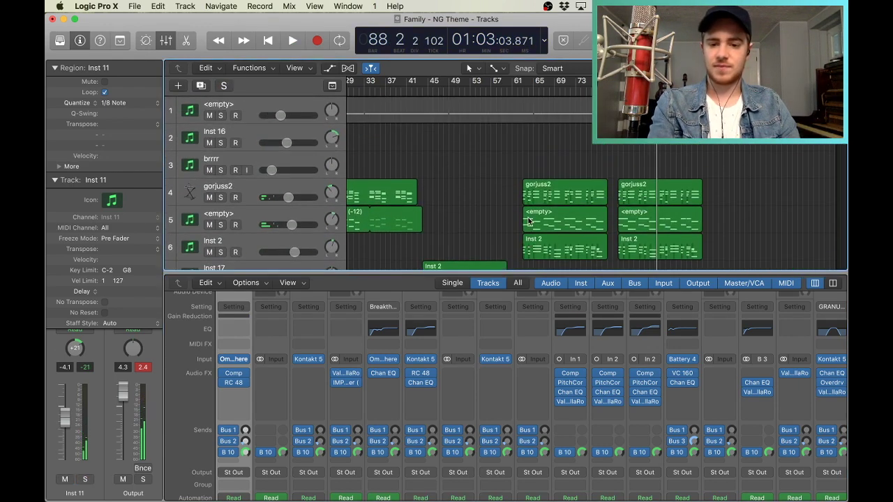
scroll(528, 221, "down", 4)
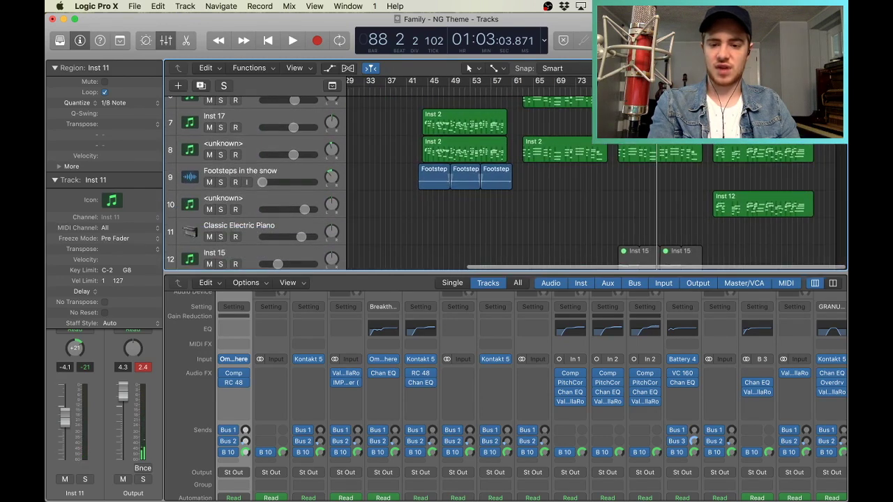